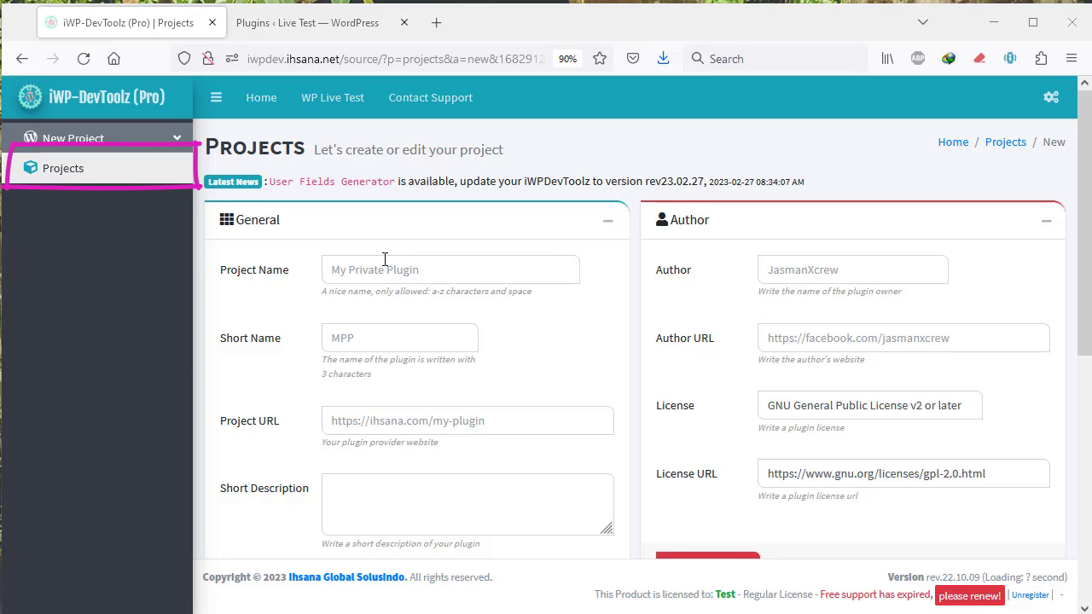
- Name the new project Extra User Fields and give it the short name EUF
left_click(384, 267)
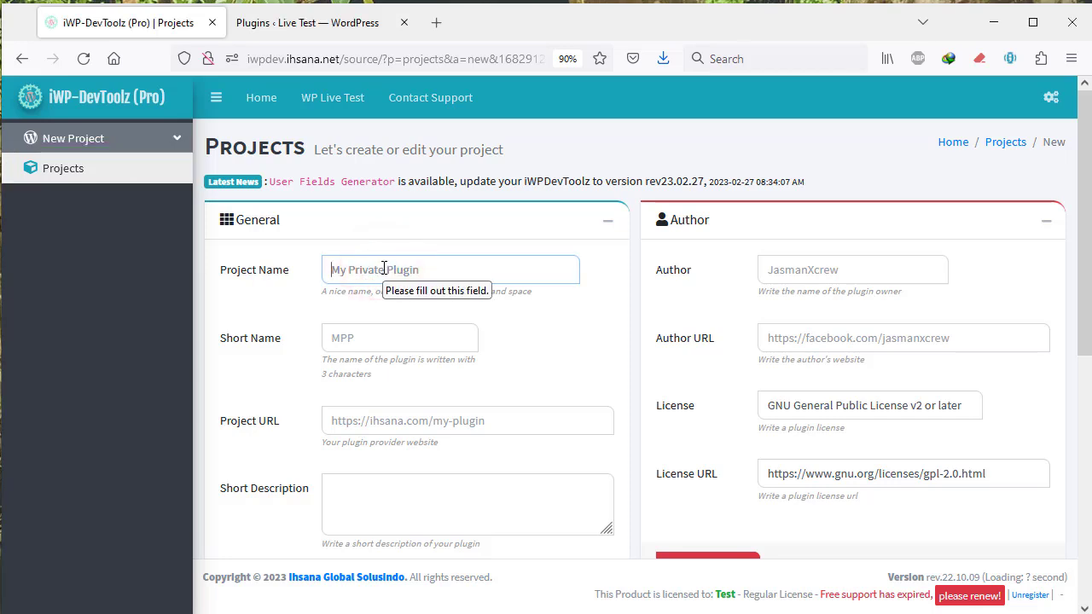
type("Ex")
left_click(386, 310)
left_click(390, 342)
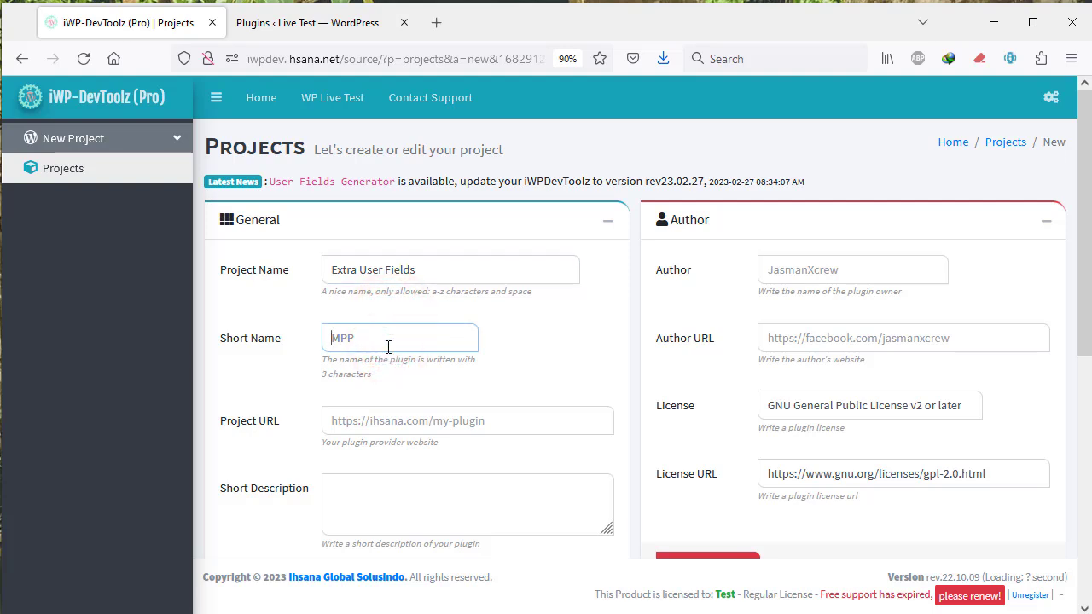
type("EU")
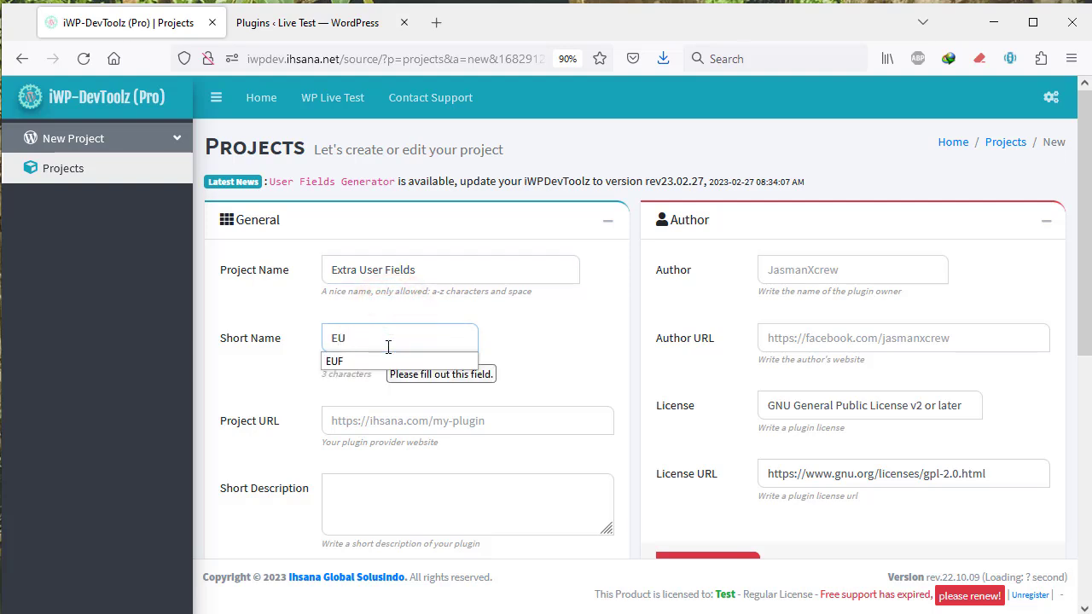
type("F")
left_click(414, 420)
left_click(403, 439)
left_click(402, 495)
scroll(402, 499, "down", 2)
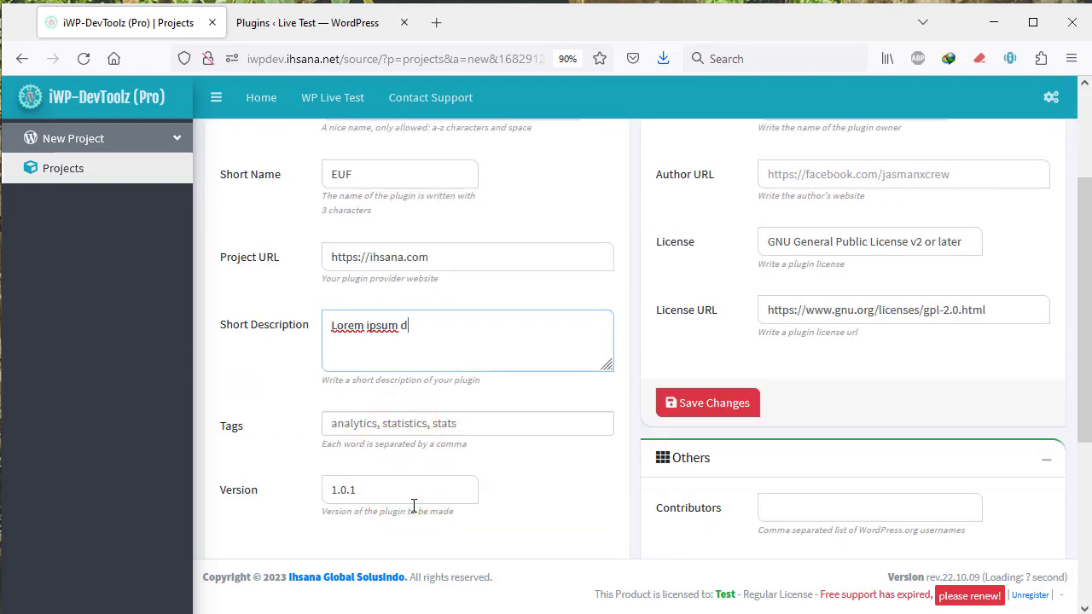
- Add the tags "user" and "exra field" to the project
left_click(453, 427)
type("user")
type(",")
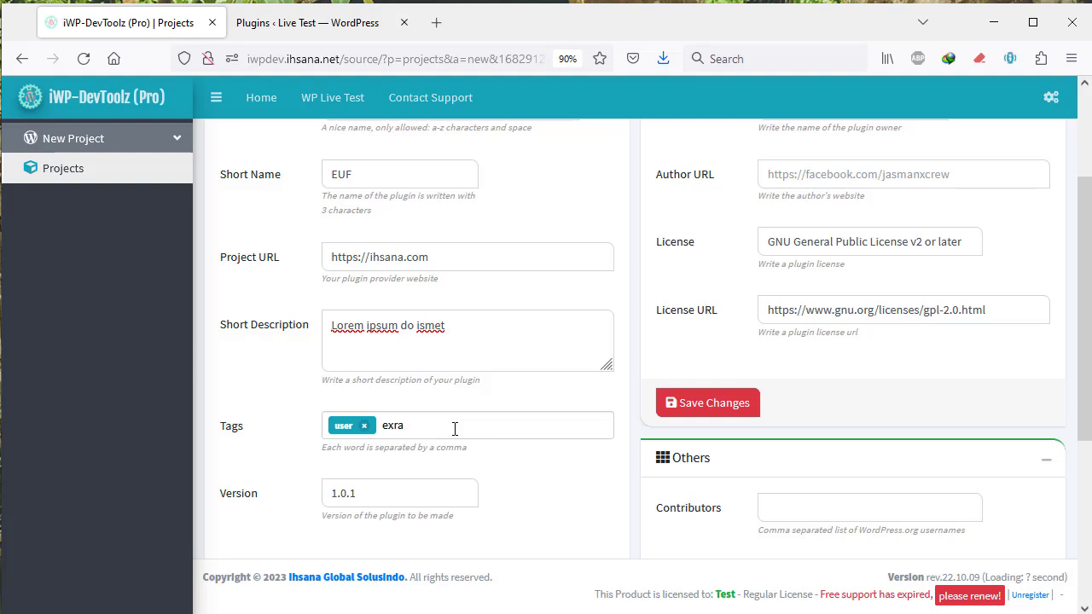
type("exra field,")
scroll(499, 475, "down", 2)
- Fill in the author's name and author URL, and save the new project
scroll(427, 422, "up", 4)
left_click(834, 271)
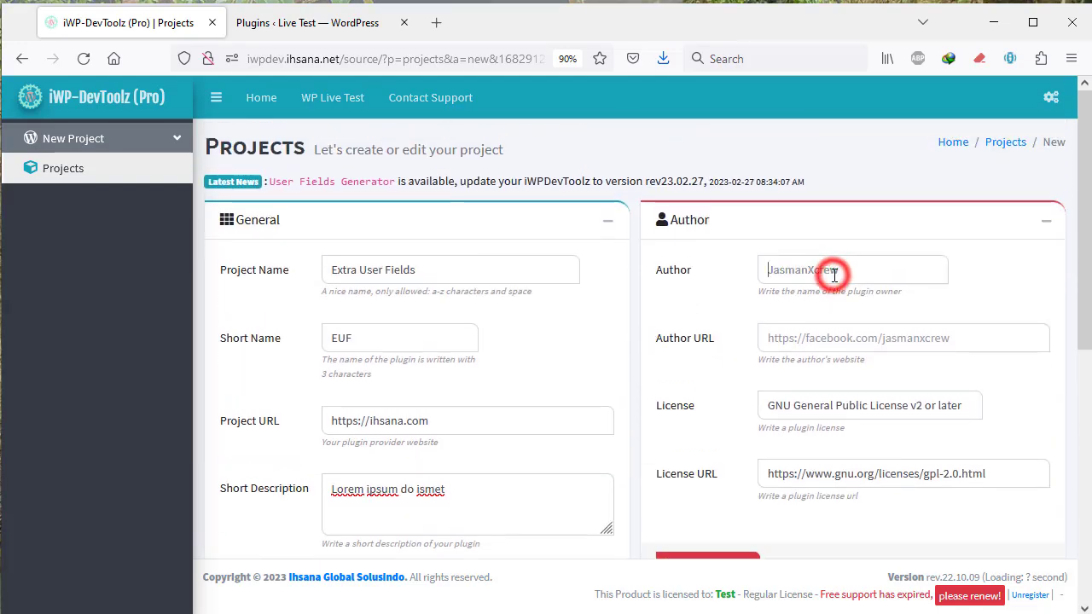
type("Jasman")
key("Escape")
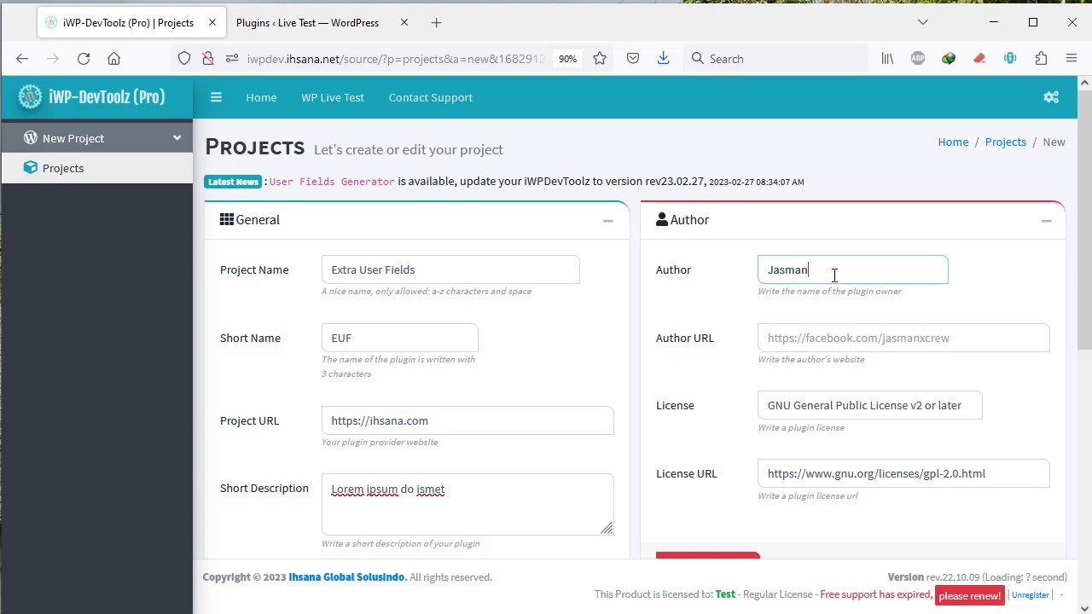
left_click(860, 333)
left_click(807, 361)
scroll(898, 471, "down", 2)
scroll(898, 472, "down", 4)
left_click(730, 331)
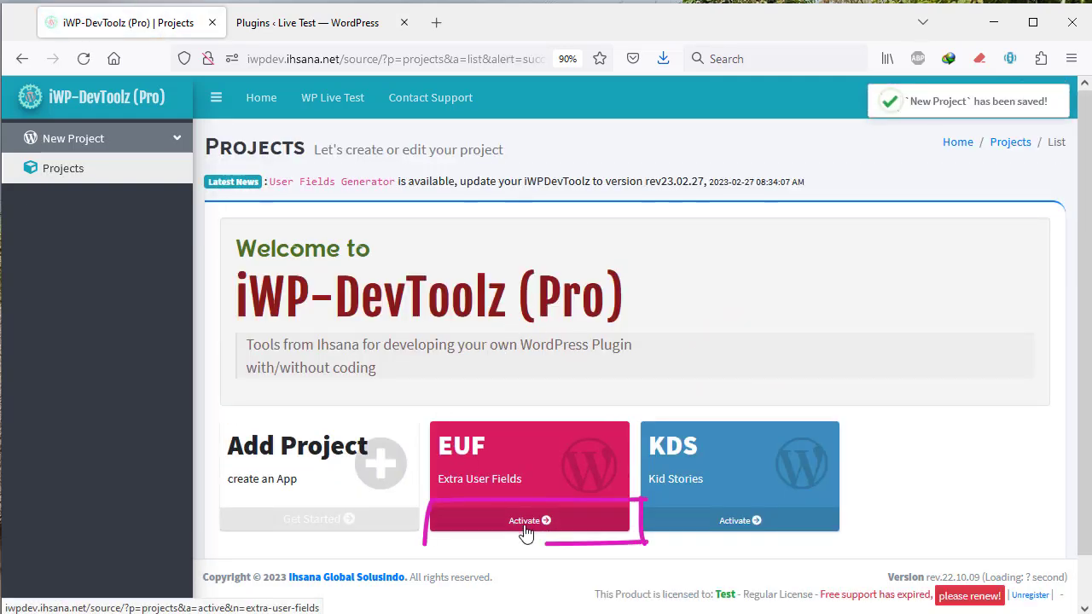
- Activate the Extra User Fields project and save its Read Me with the prefilled contents
left_click(529, 526)
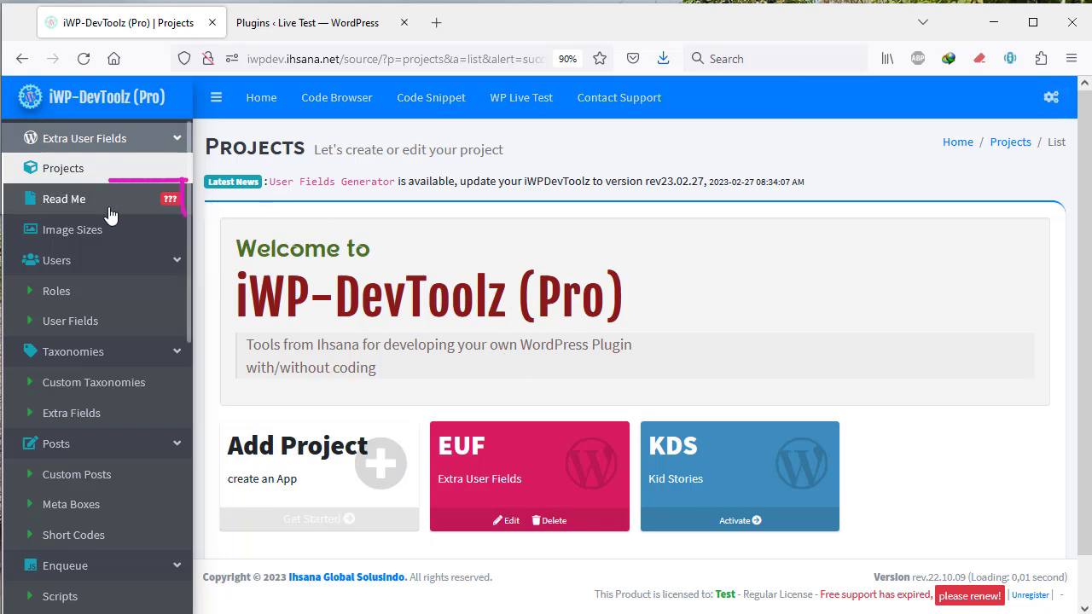
left_click(79, 206)
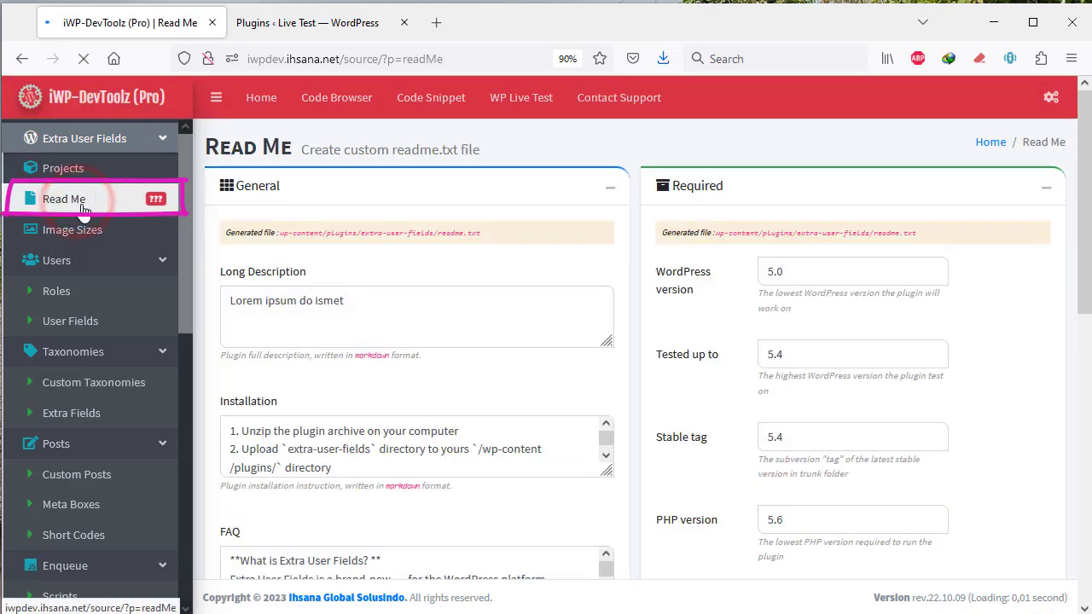
scroll(535, 393, "down", 7)
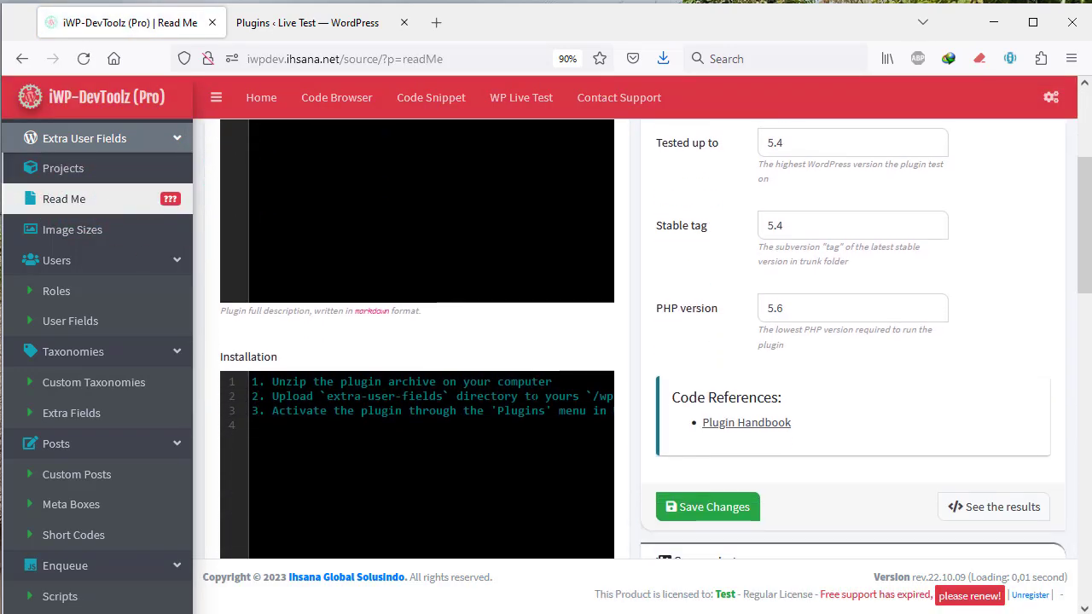
scroll(527, 396, "down", 1)
scroll(521, 394, "up", 4)
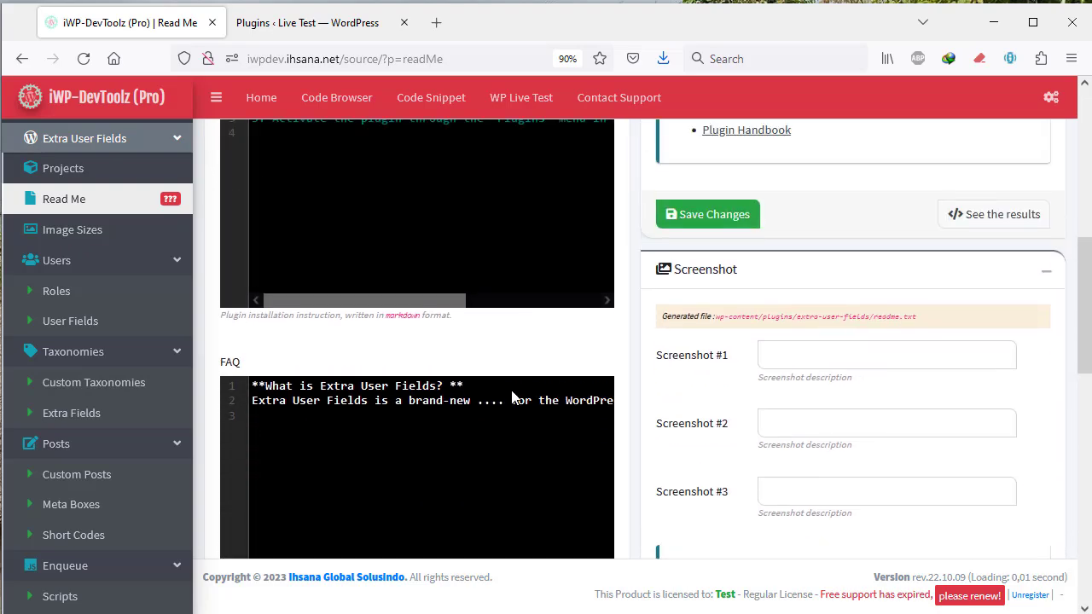
scroll(511, 391, "down", 4)
scroll(510, 398, "down", 10)
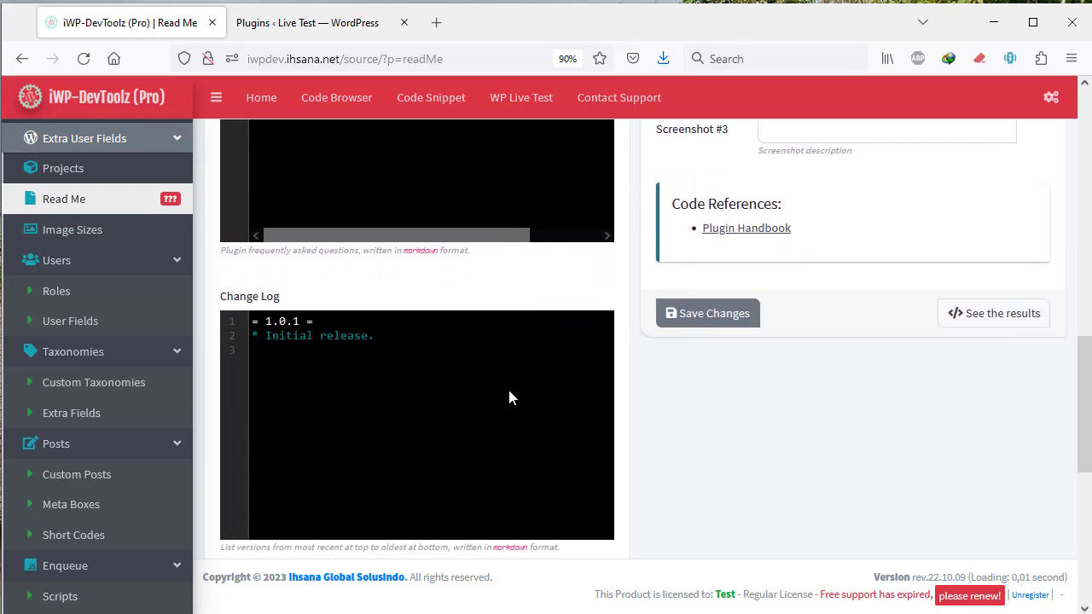
scroll(508, 396, "down", 3)
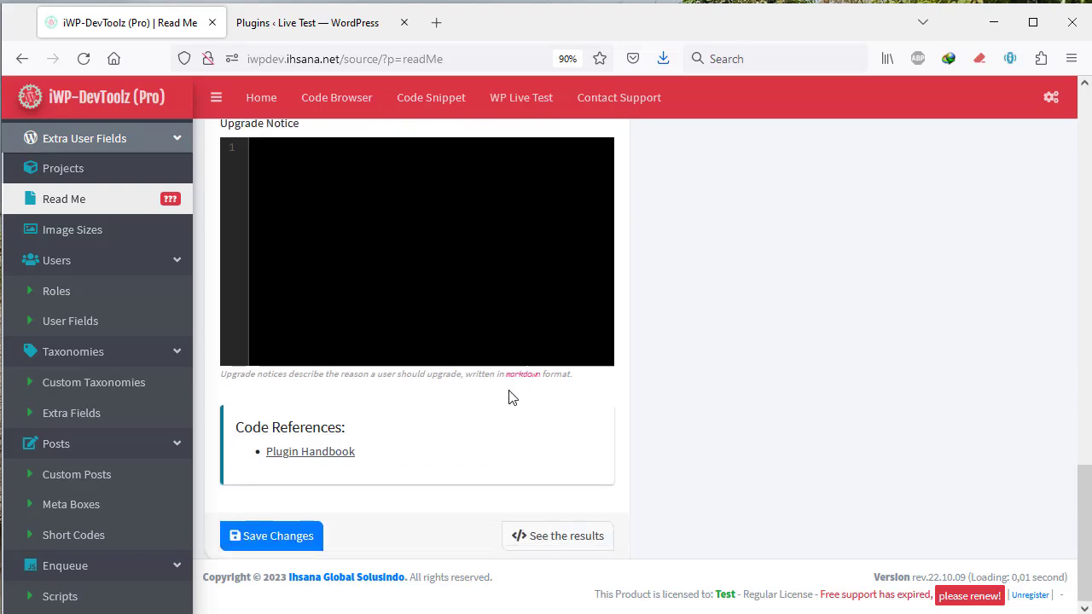
scroll(504, 395, "up", 6)
scroll(503, 397, "up", 1)
left_click(698, 416)
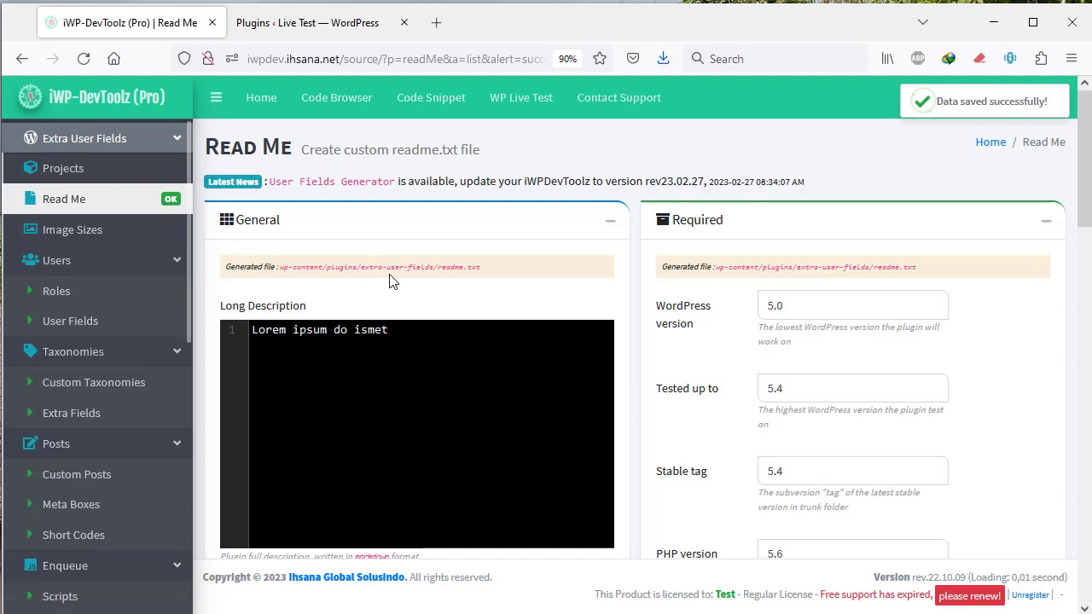
- Switch to the WordPress Live Test site, reload its installed plugins and activate the Extra User Fields plugin
left_click(317, 24)
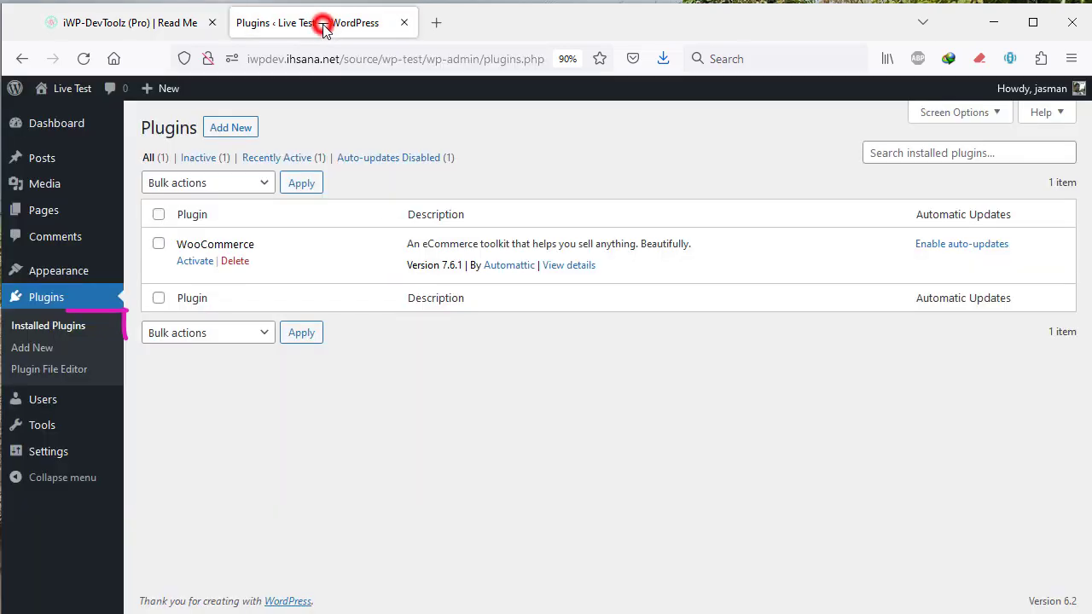
left_click(52, 327)
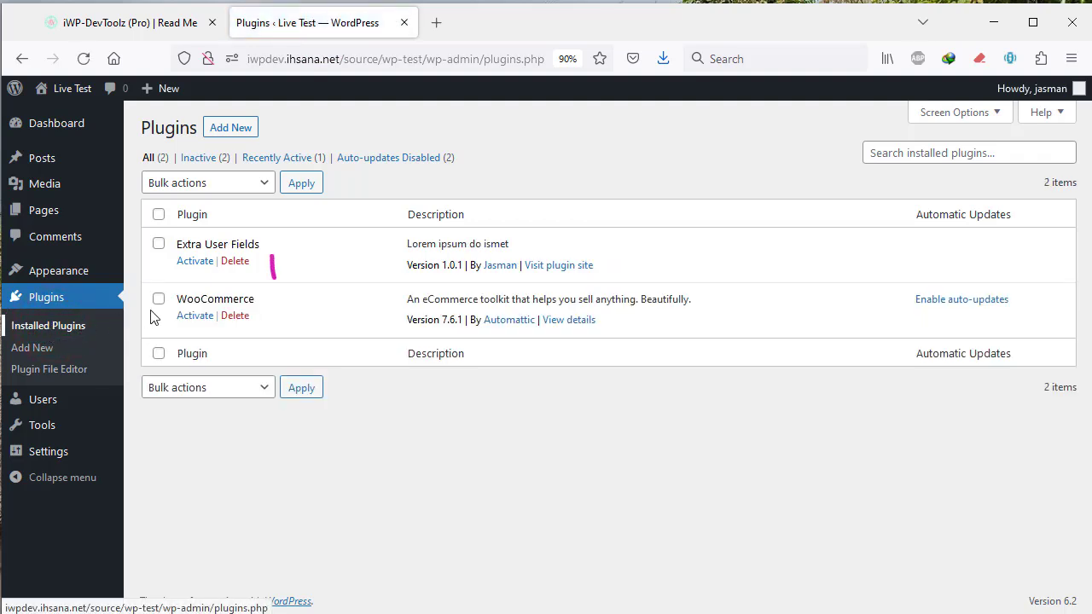
left_click(193, 266)
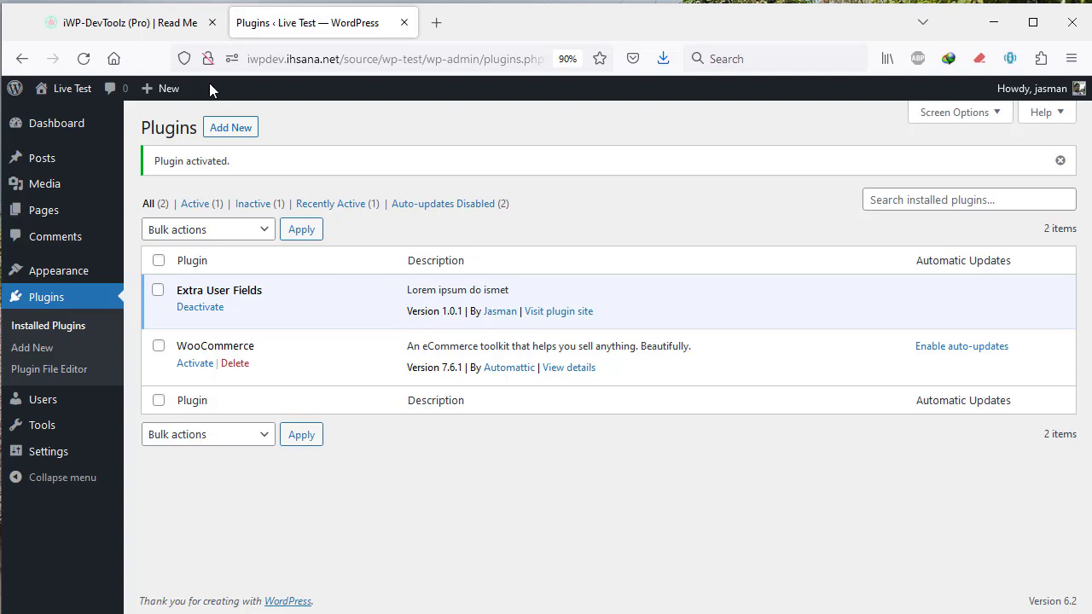
- Return to iWP-DevToolz and open the User Fields page for users
left_click(156, 24)
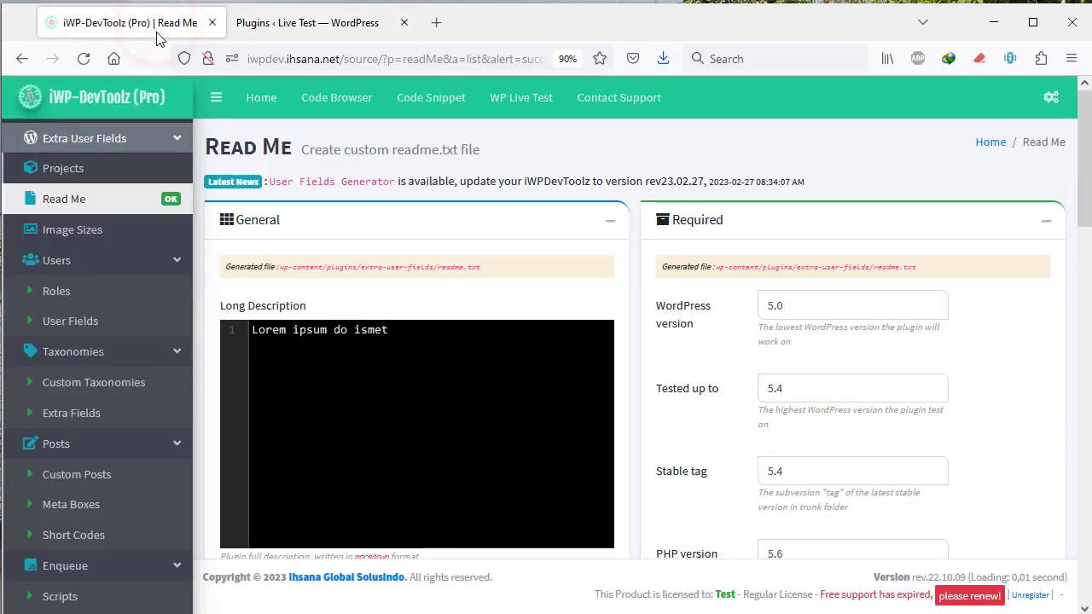
mouse_move(181, 280)
left_mouse_down()
mouse_move(72, 243)
mouse_move(7, 282)
left_mouse_up()
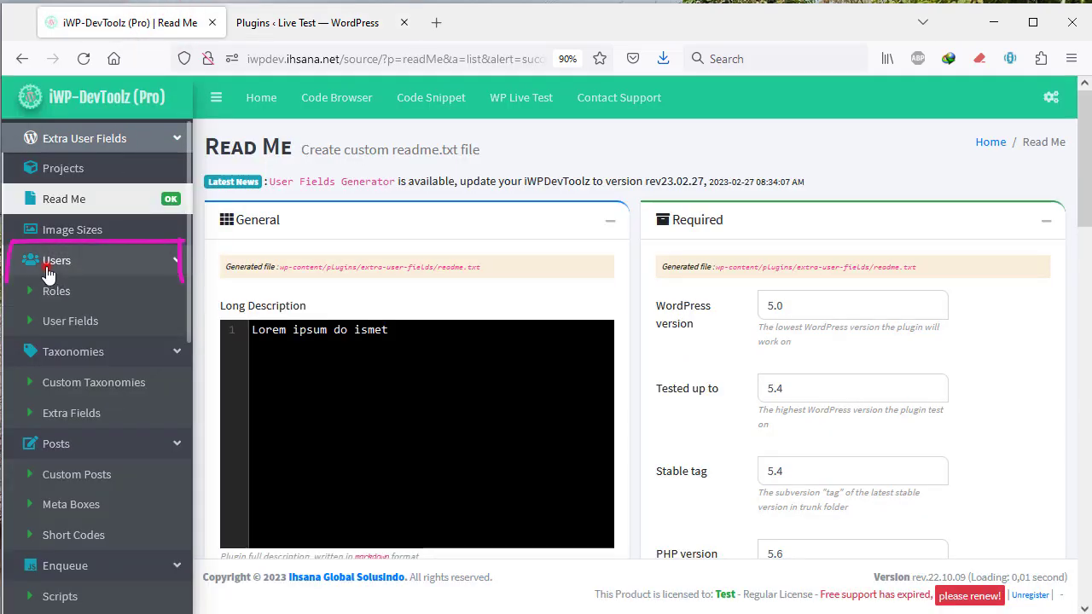
left_click(49, 272)
left_click(49, 266)
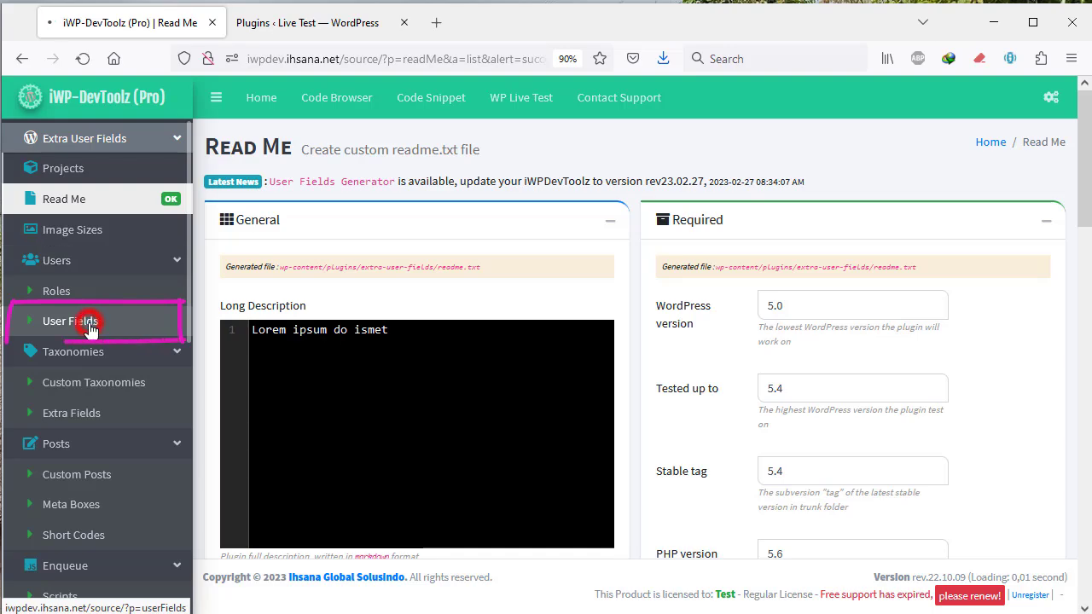
left_click(90, 328)
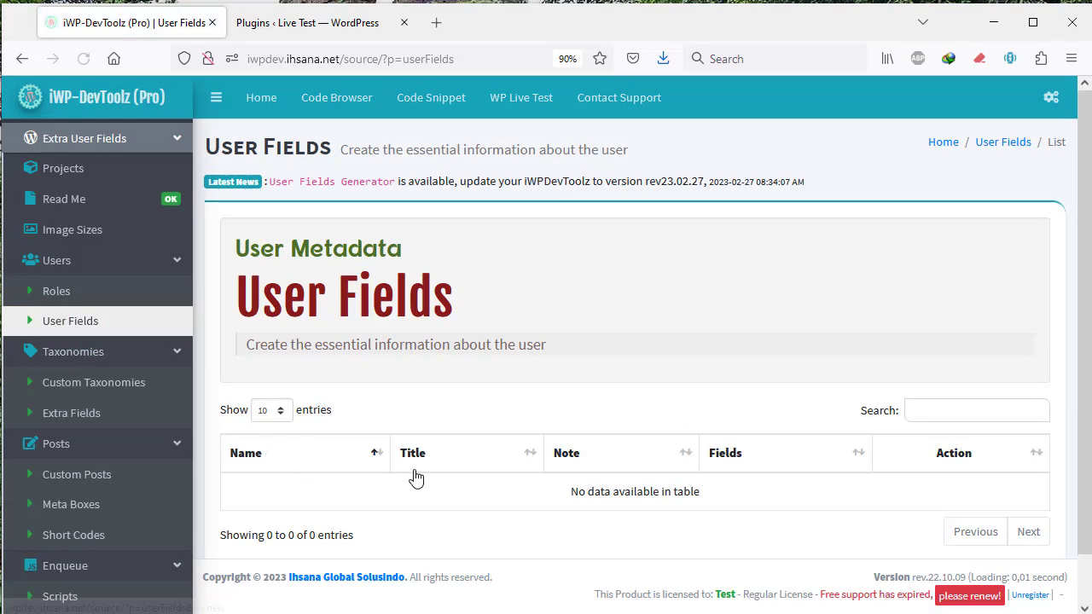
- Create a new user fields group with the name and title Social Media, and save it
scroll(426, 476, "down", 1)
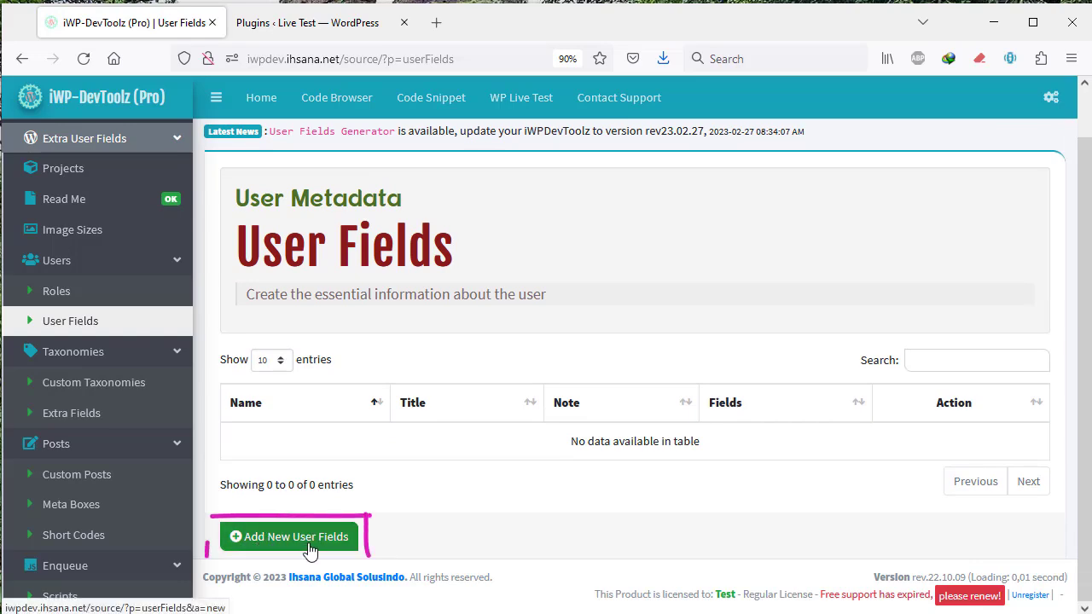
left_click(308, 546)
left_click(401, 320)
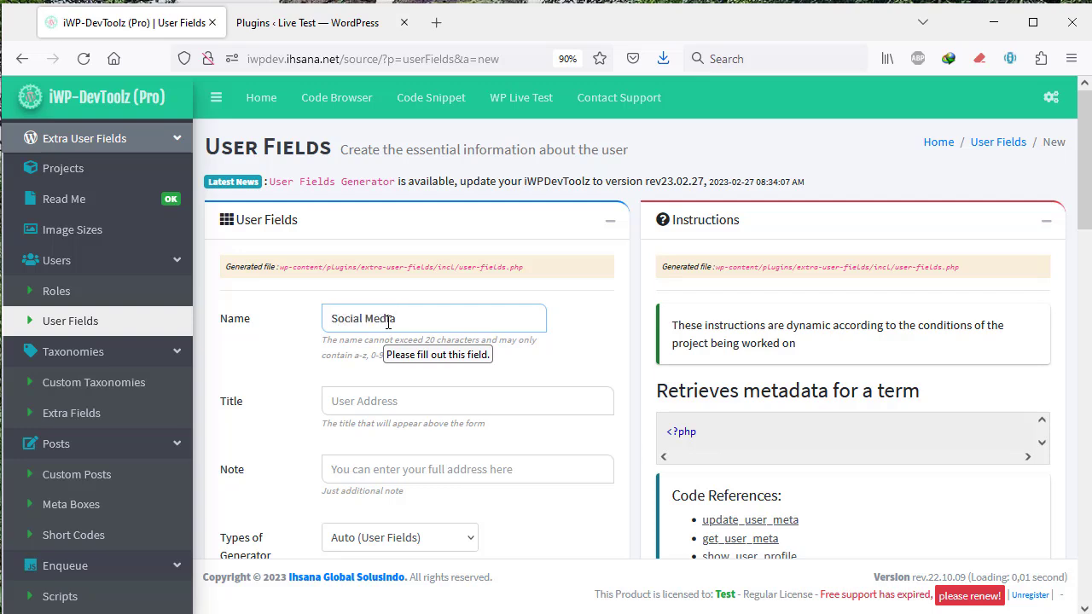
triple_click(402, 315)
key("ctrl+c")
left_click(427, 397)
key("ctrl+v")
scroll(392, 422, "down", 3)
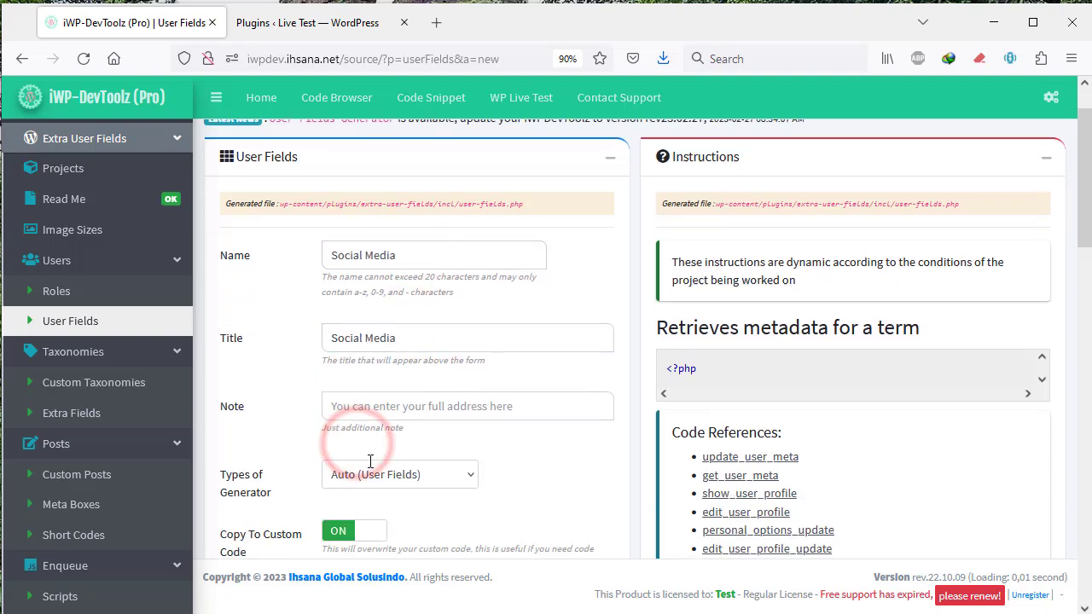
scroll(317, 405, "down", 3)
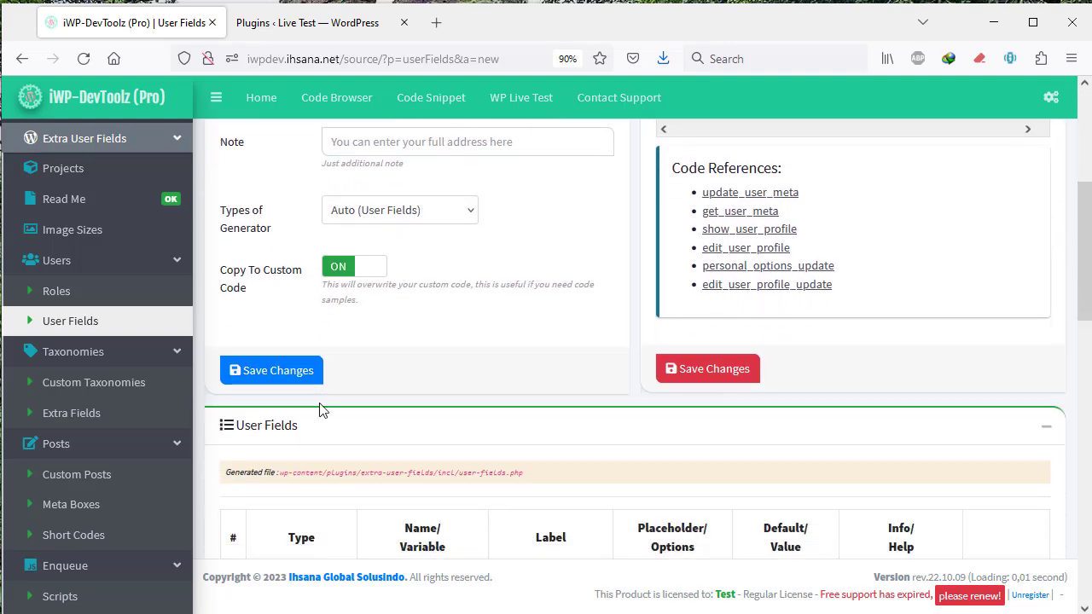
left_click(279, 373)
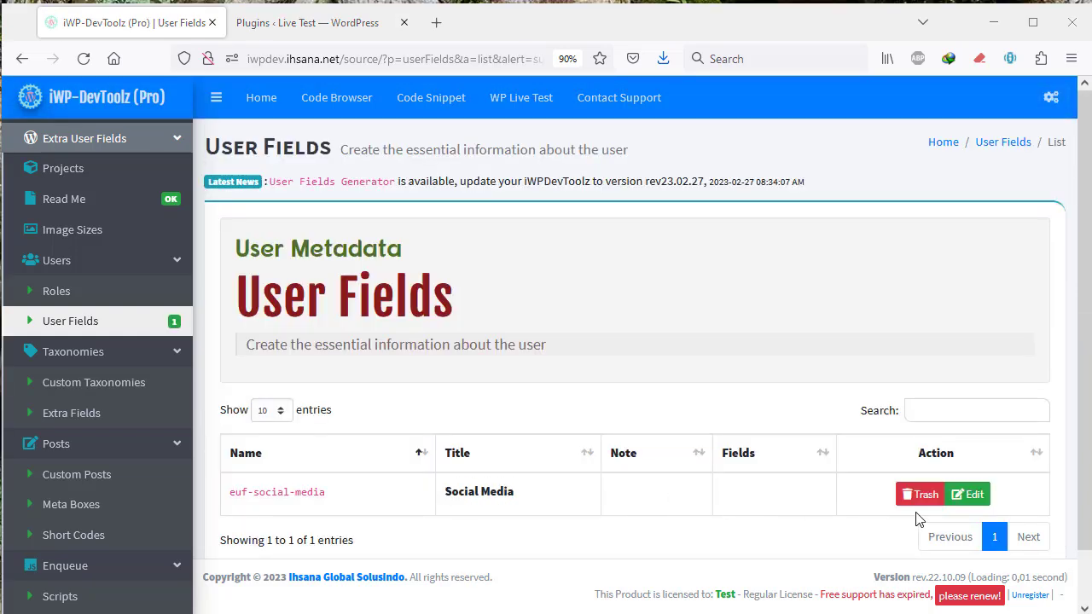
- Edit the Social Media group and add an HTML text input field with the name and label Faceebook
left_click(971, 503)
scroll(485, 470, "down", 5)
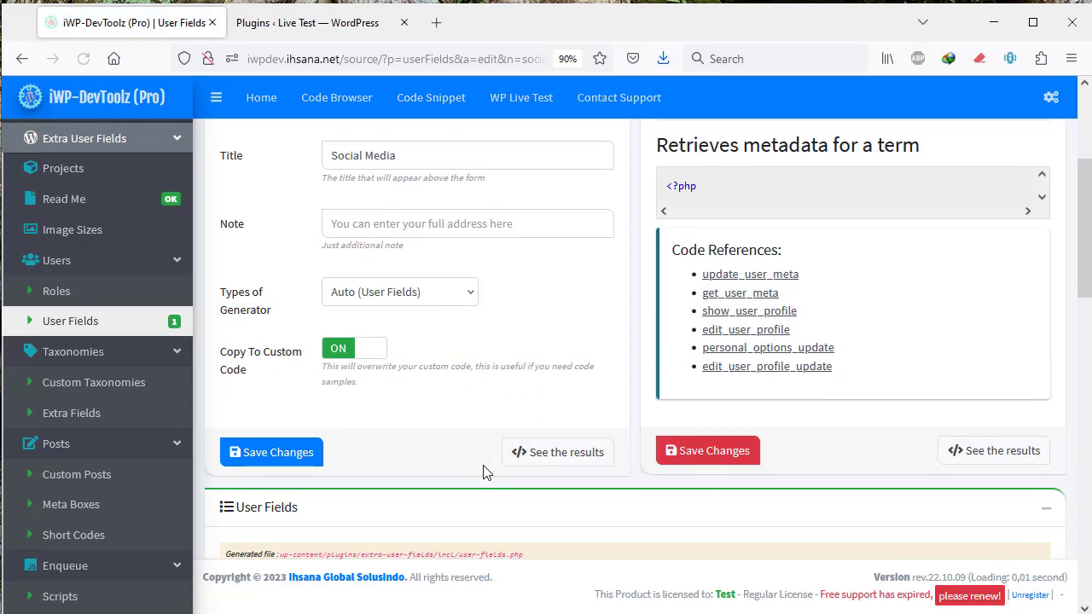
scroll(483, 472, "down", 4)
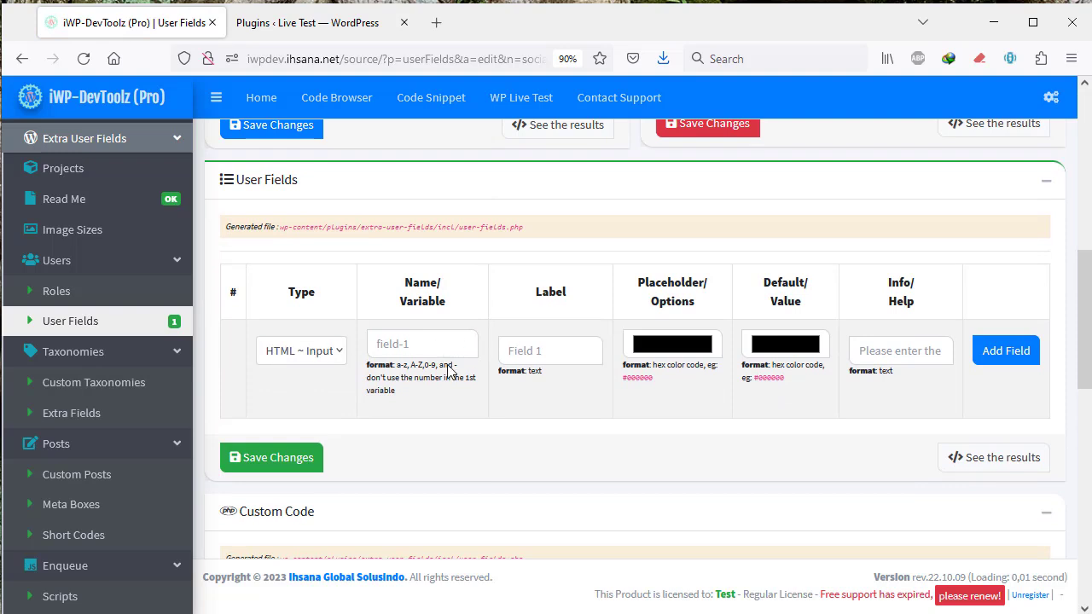
left_click(333, 364)
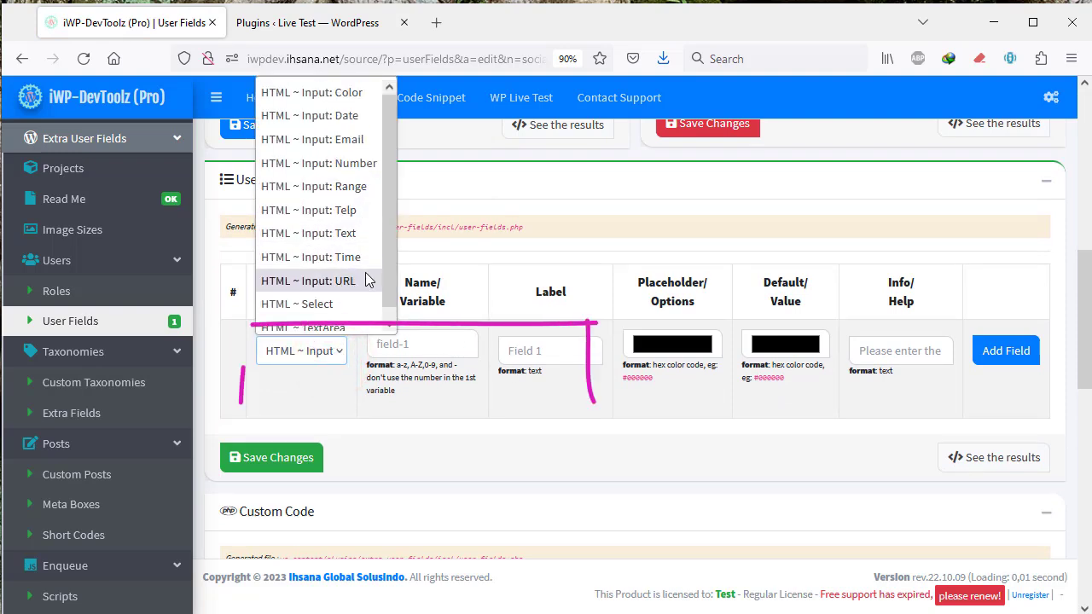
left_click(360, 245)
left_click(419, 343)
type("Facebook")
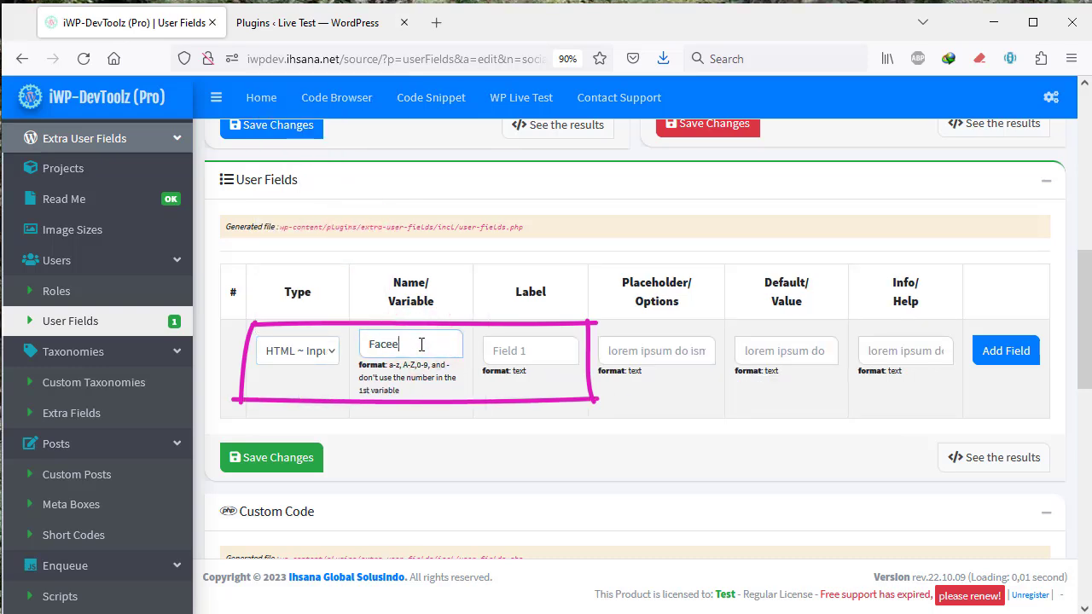
left_click(529, 356)
key("ctrl+v")
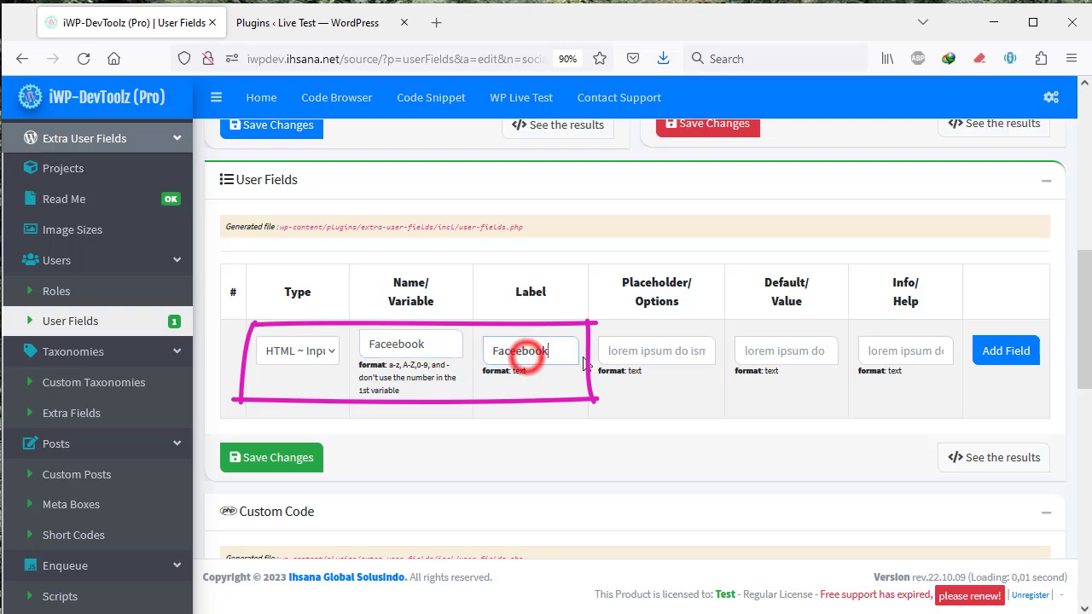
left_click(1007, 351)
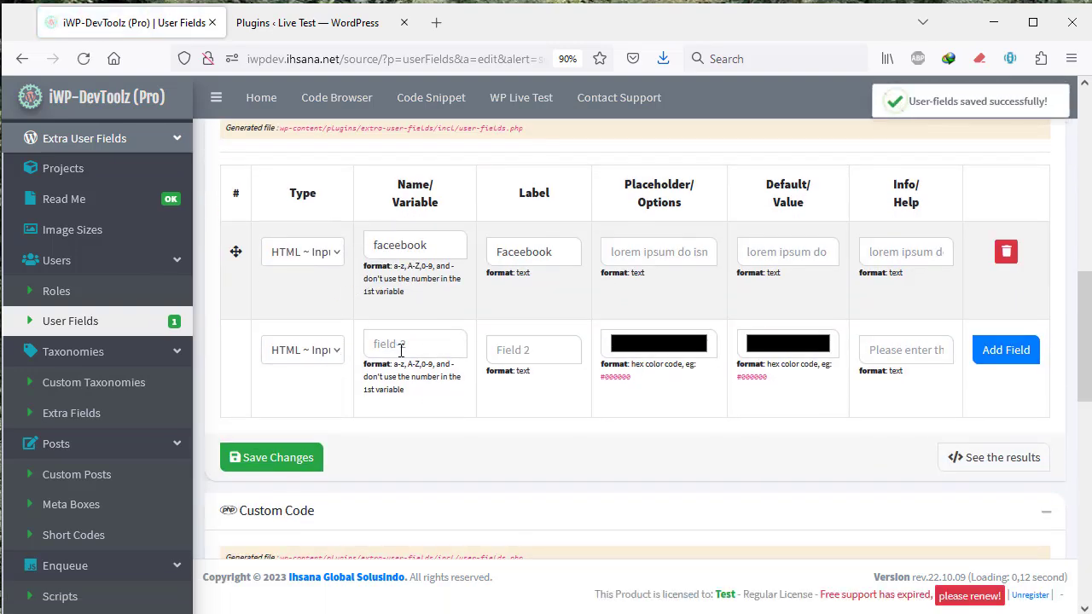
- Set the second field's type to HTML text input and correct the first field's name to facebook and its label to Facebook
left_click(334, 352)
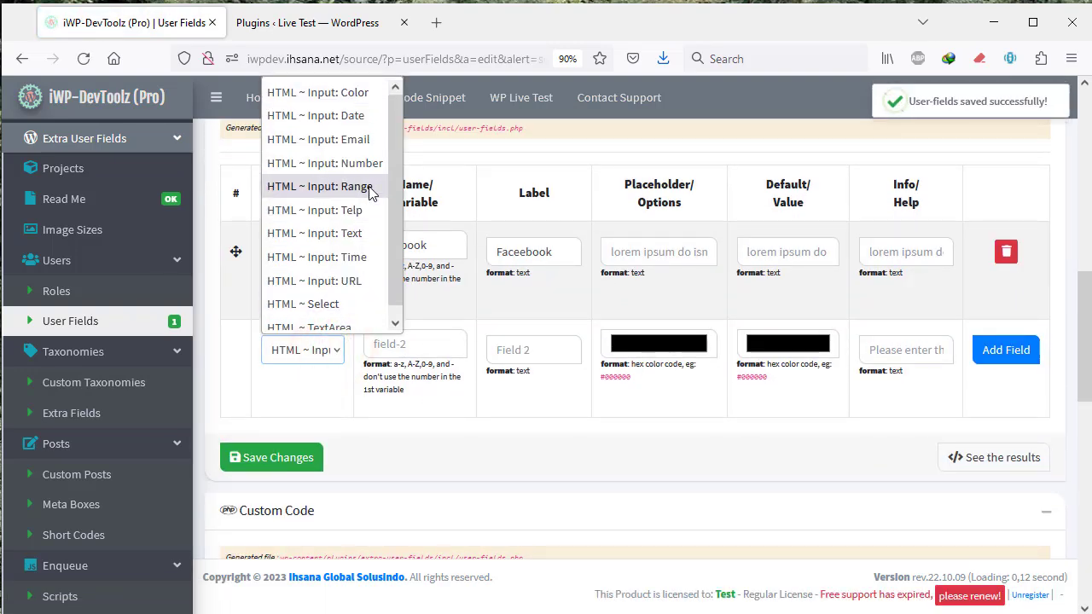
left_click(351, 234)
left_click(418, 345)
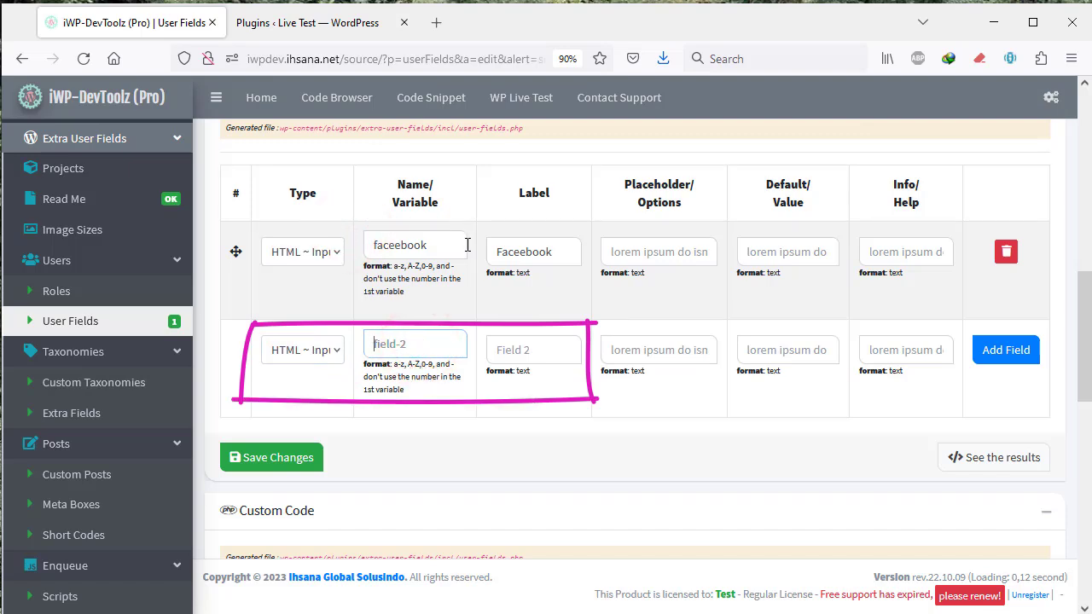
left_click(395, 246)
left_click(515, 251)
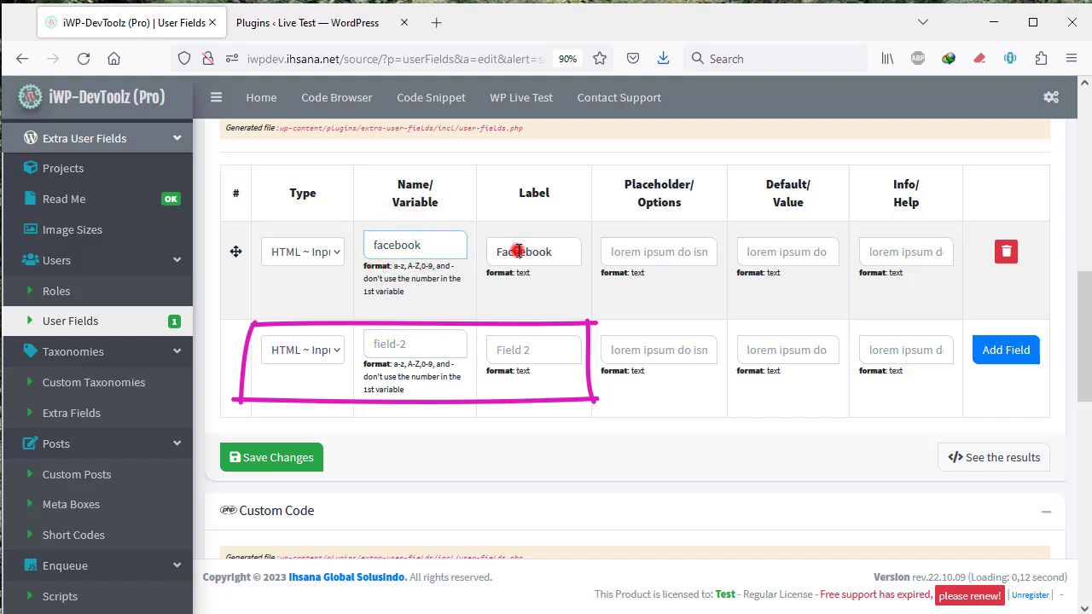
- Enter Twitter as the name and label of the second field and add it to the Social Media group
left_click(404, 348)
type("Wh")
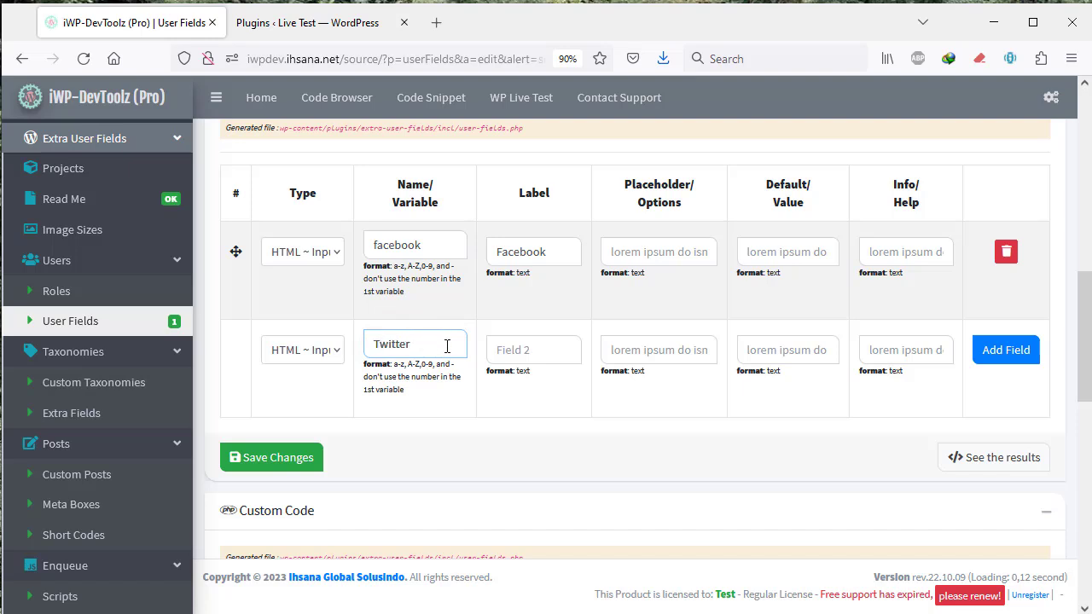
double_click(421, 352)
key("ctrl+c")
left_click(541, 344)
key("ctrl+v")
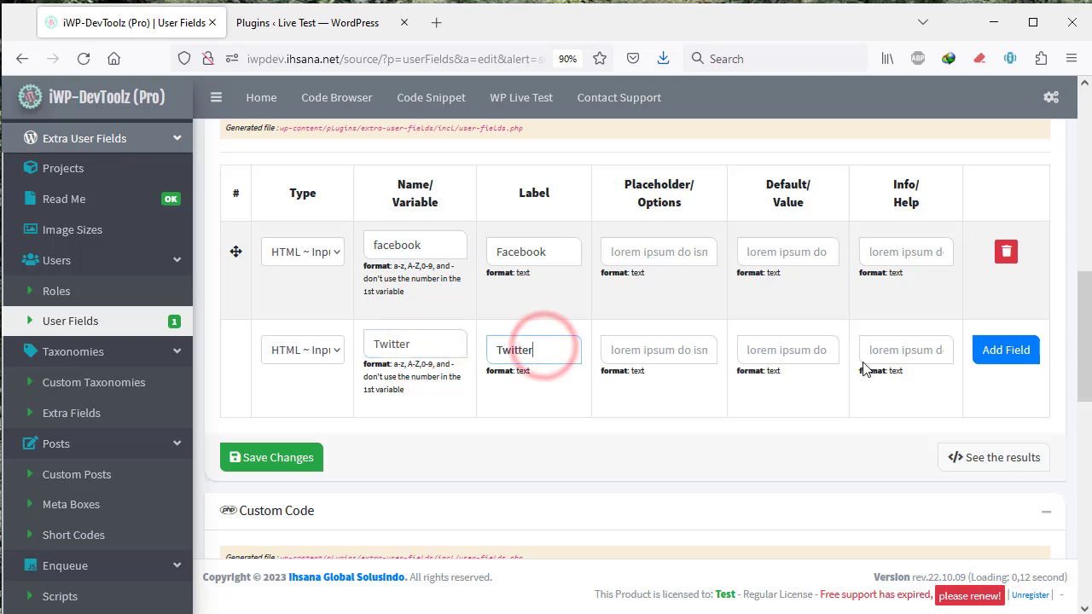
left_click(995, 355)
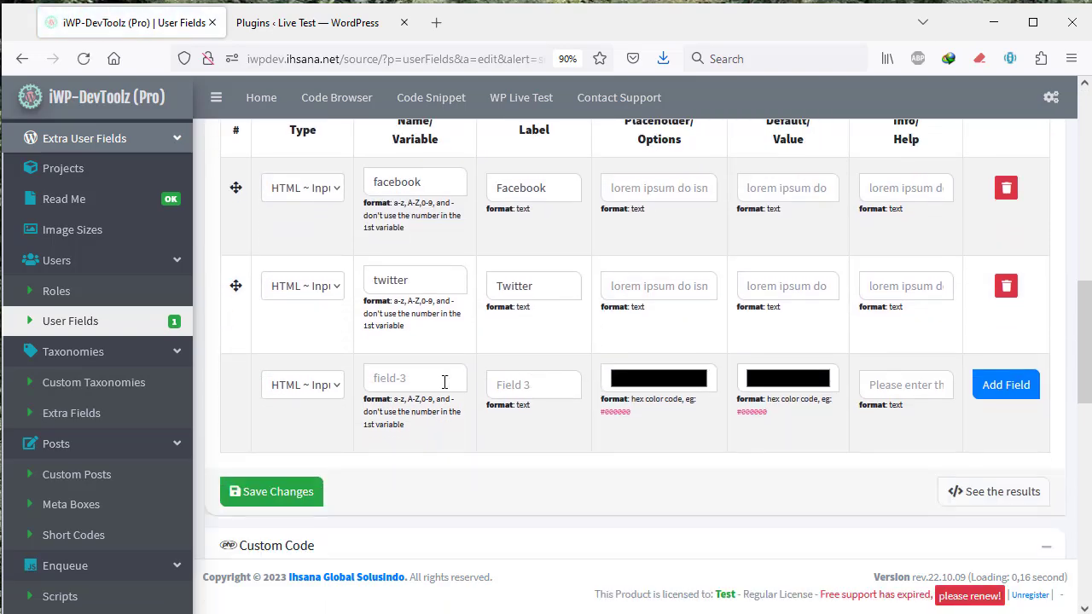
- Switch to the WordPress Live Test site, open the administrator's profile from the users list and examine its Social Media section
scroll(443, 384, "up", 7)
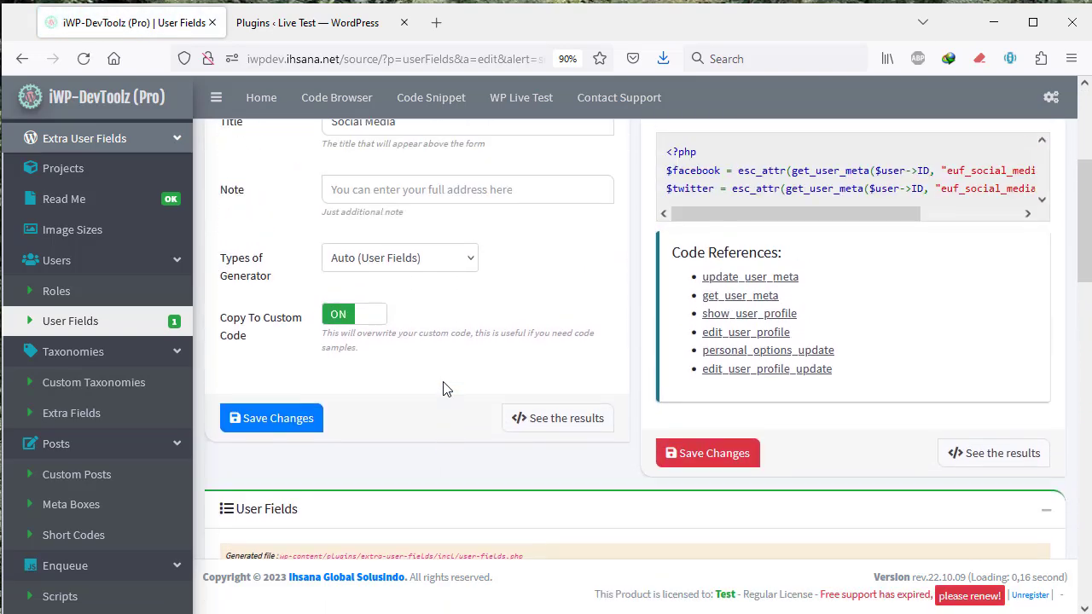
scroll(443, 385, "up", 3)
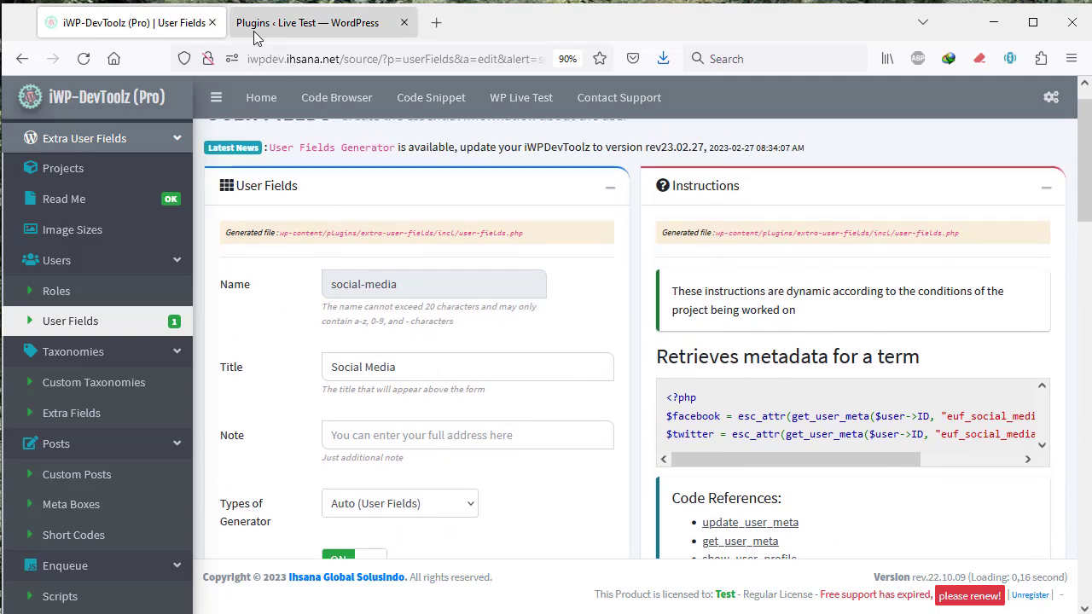
left_click(309, 25)
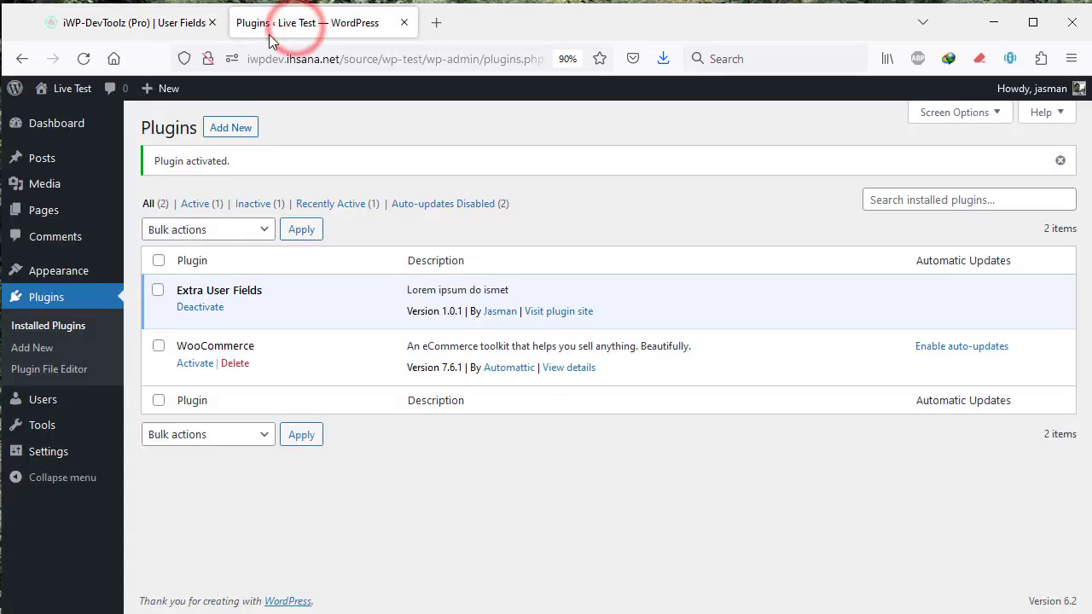
left_click(65, 401)
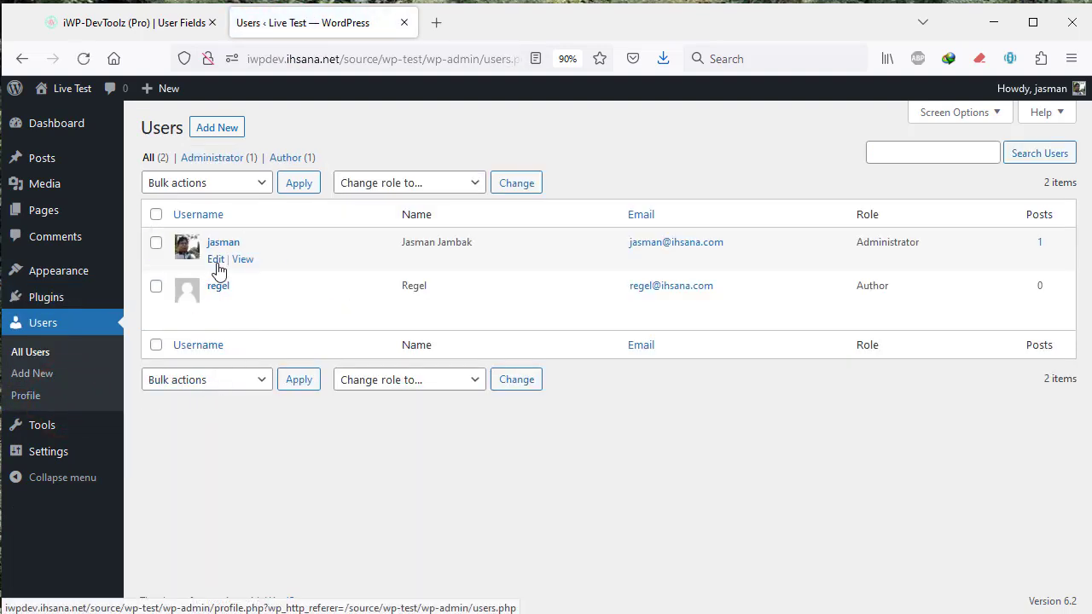
left_click(214, 260)
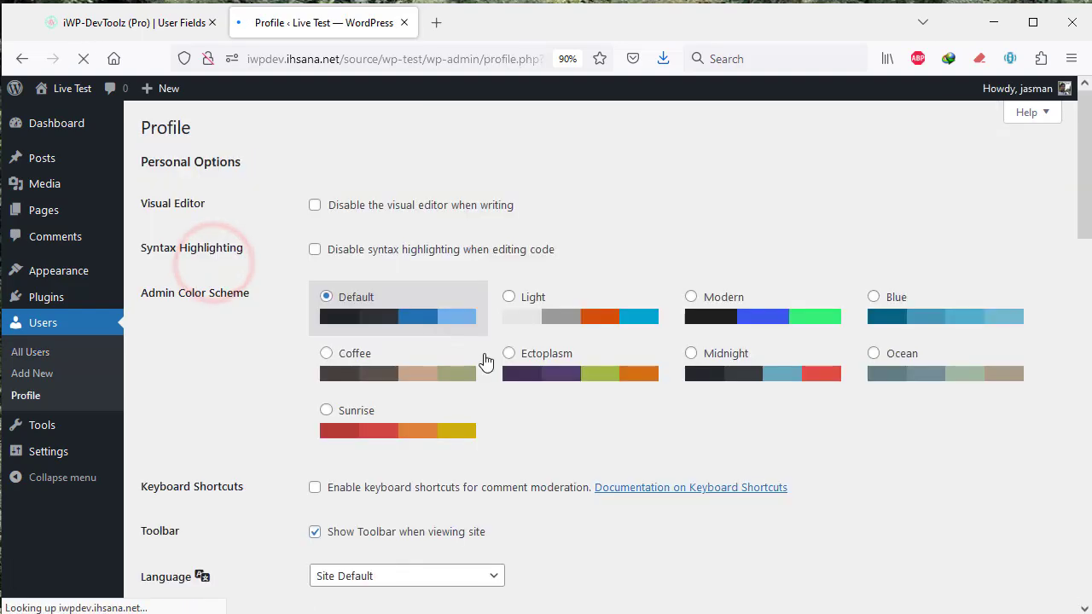
scroll(577, 389, "down", 4)
scroll(577, 397, "down", 10)
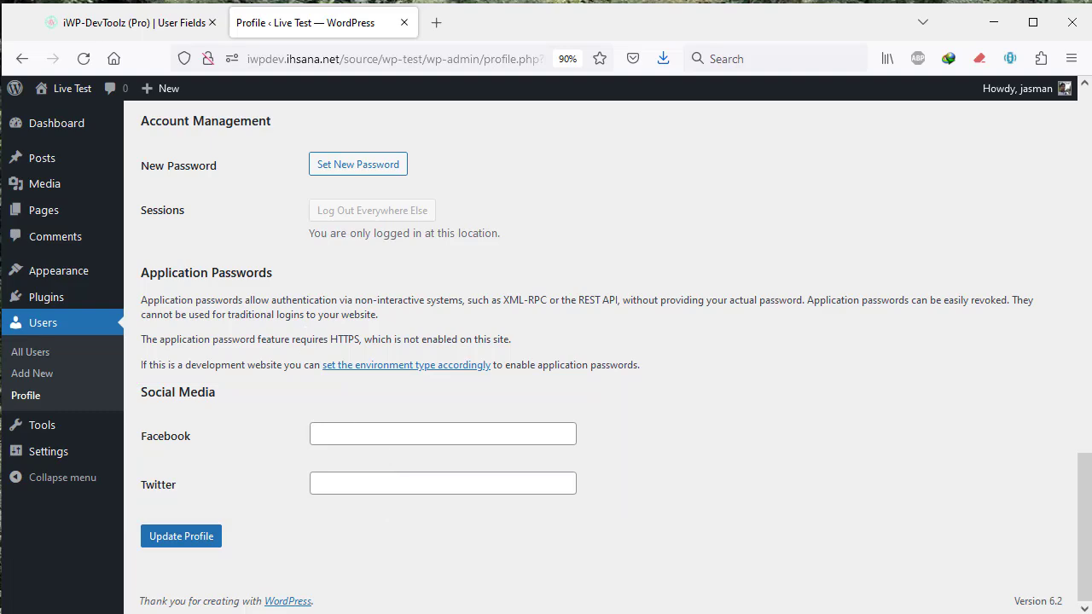
- Return to iWP-DevToolz, set the help texts to "your facebook url" for Facebook and "your twitter url" for Twitter, and save the changes
left_click(149, 32)
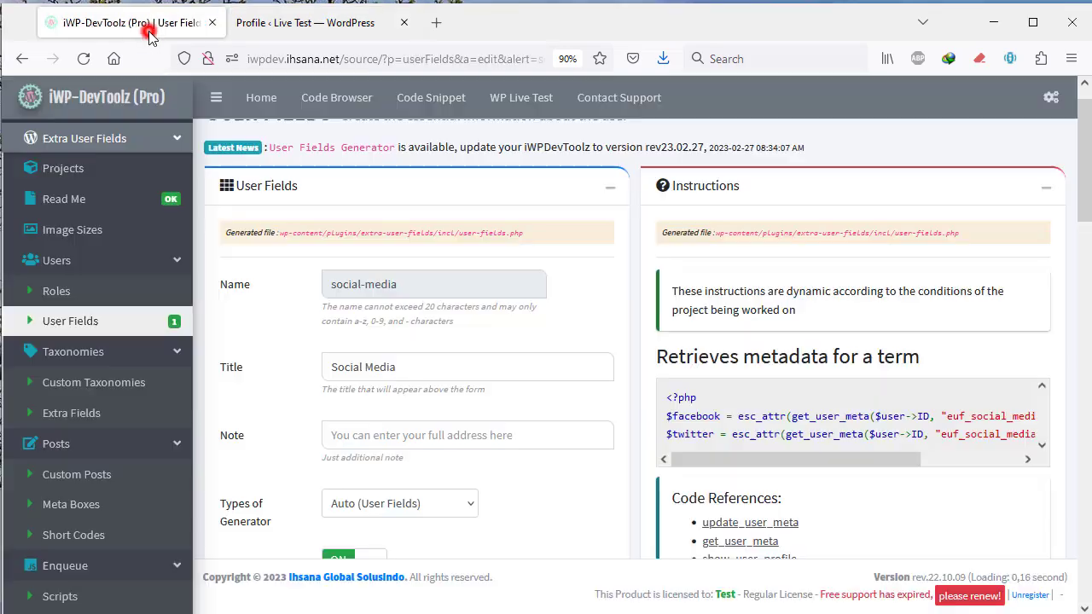
scroll(648, 341, "down", 10)
left_click(883, 312)
type("your facebook url")
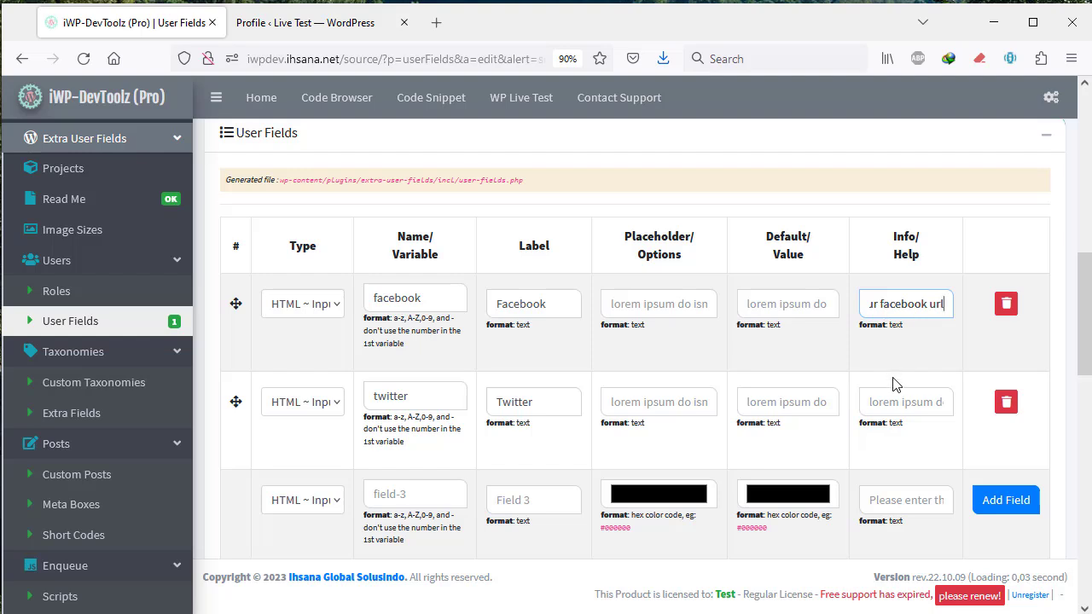
left_click(895, 408)
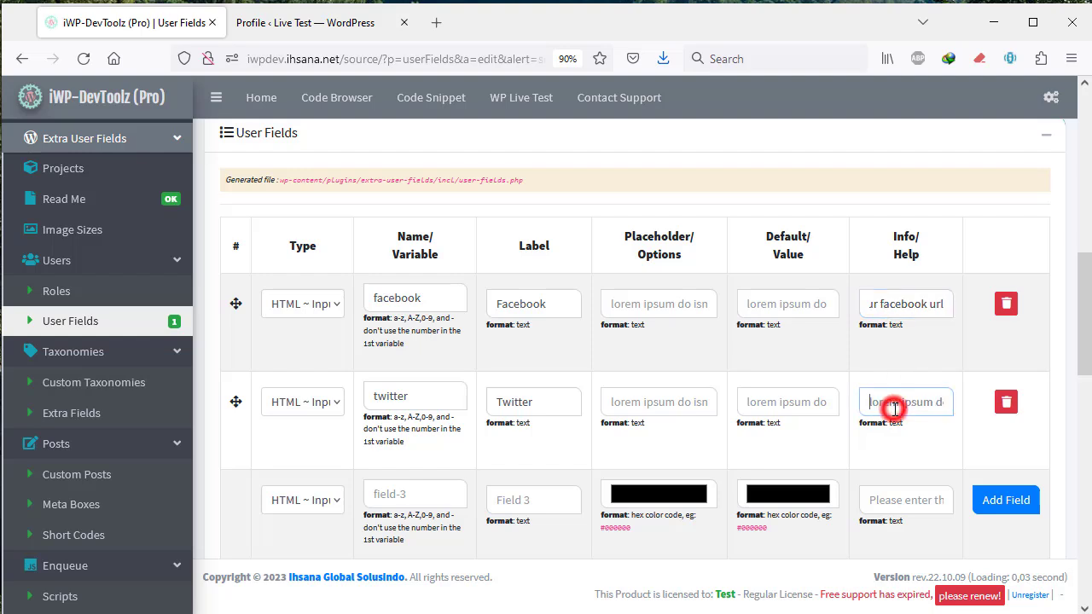
type("your tw")
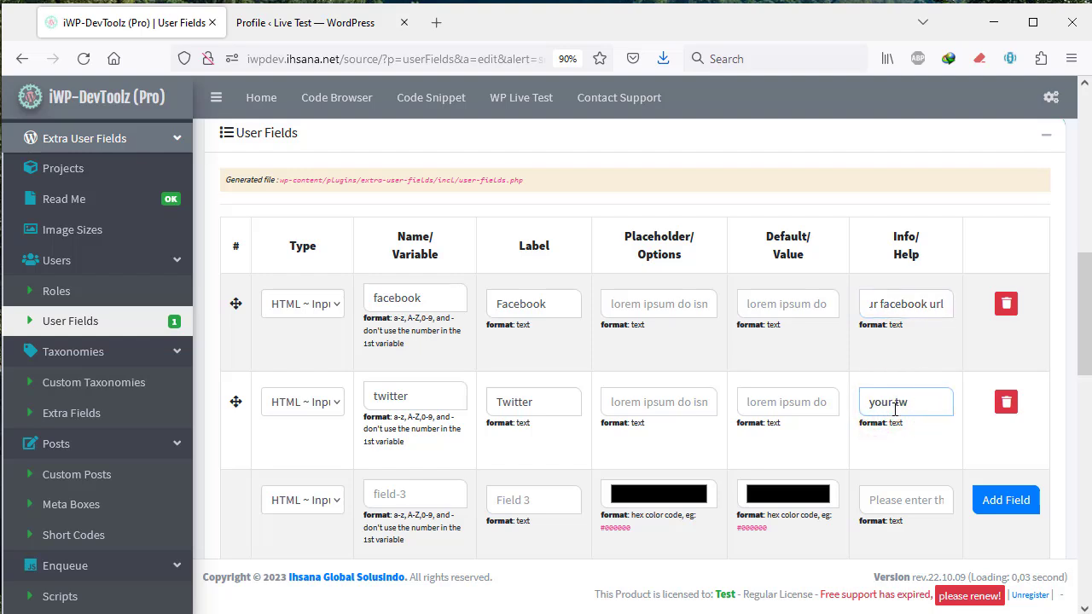
type("rl")
scroll(768, 504, "down", 2)
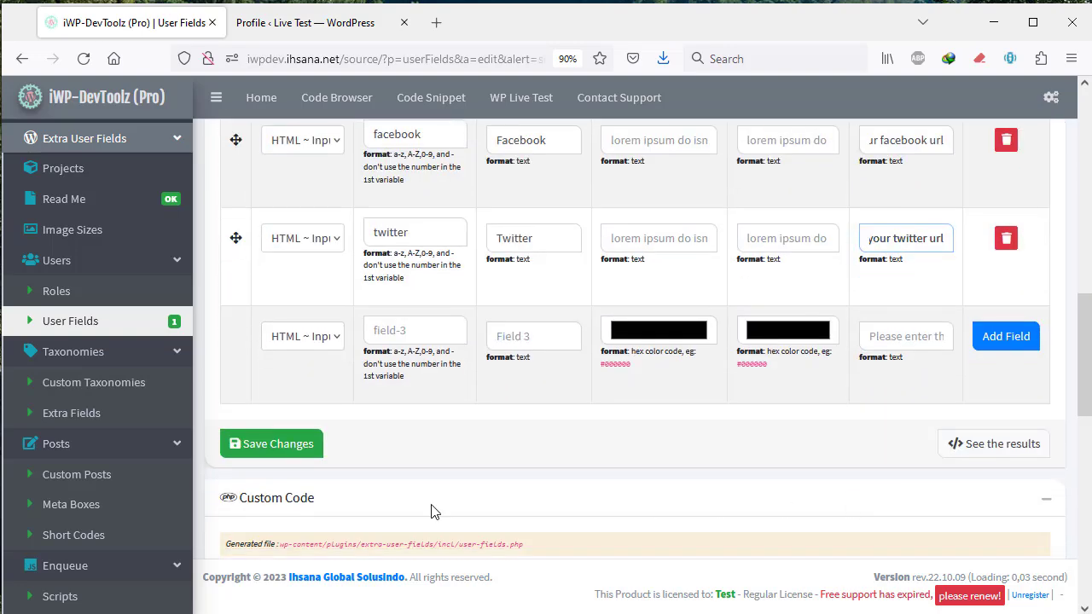
left_click(303, 459)
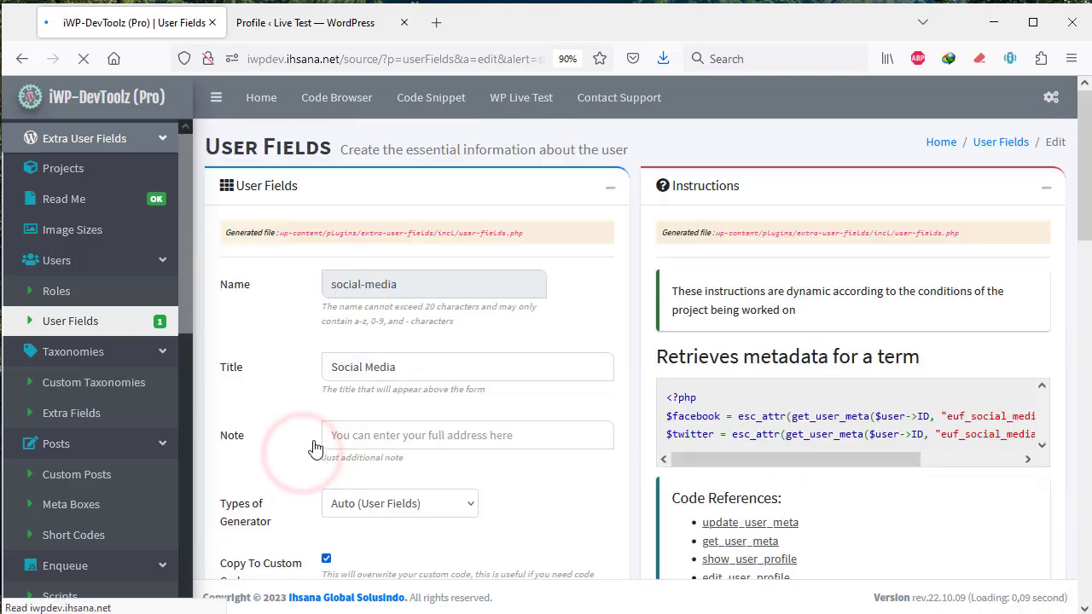
- Switch to the WordPress Live Test profile page, reload it and check the help texts under the Facebook and Twitter fields
left_click(291, 28)
left_click(82, 58)
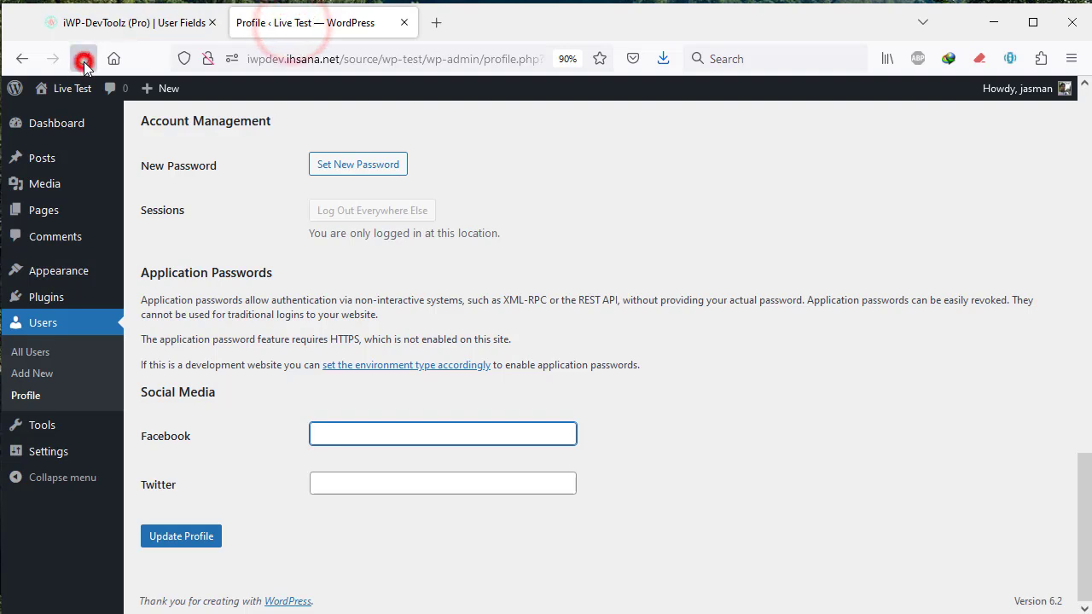
left_click_drag(358, 461, 421, 463)
left_click(456, 464)
left_click(388, 534)
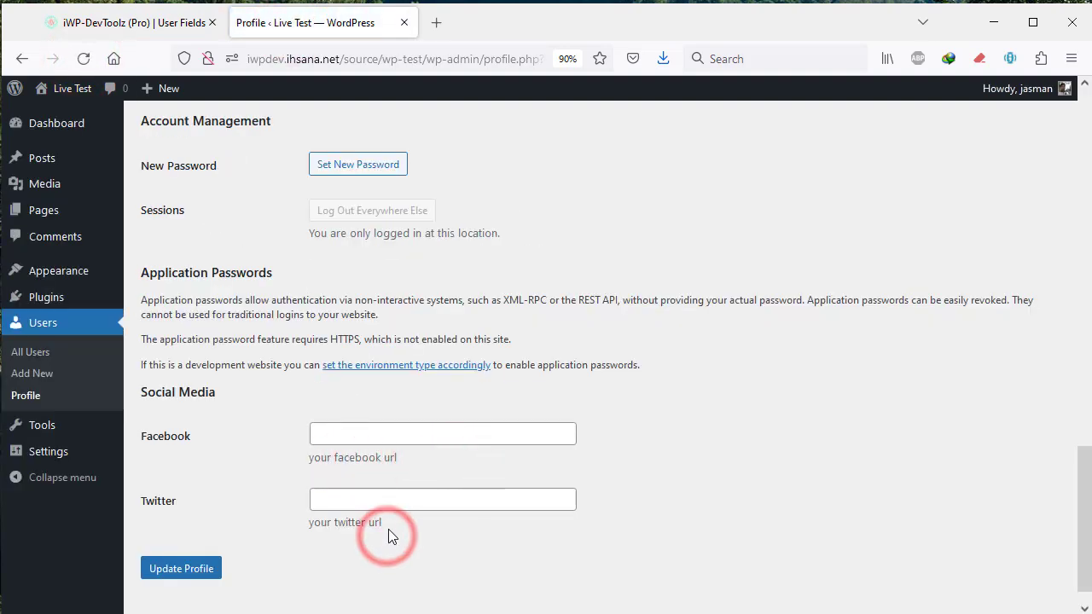
scroll(390, 530, "up", 3)
scroll(391, 528, "up", 3)
scroll(392, 527, "down", 5)
left_click(738, 423)
left_click(658, 483)
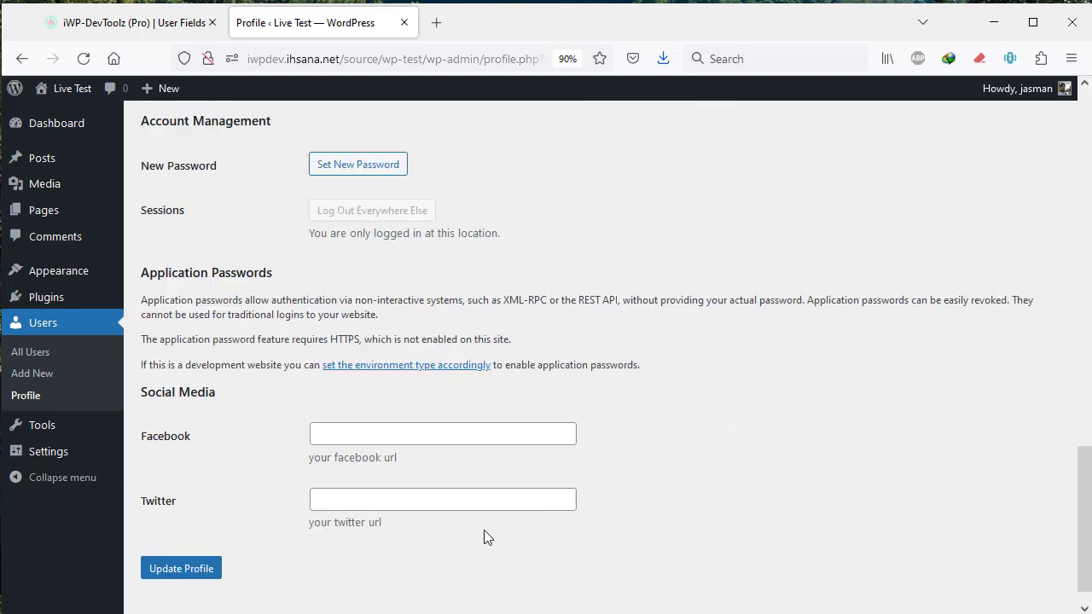